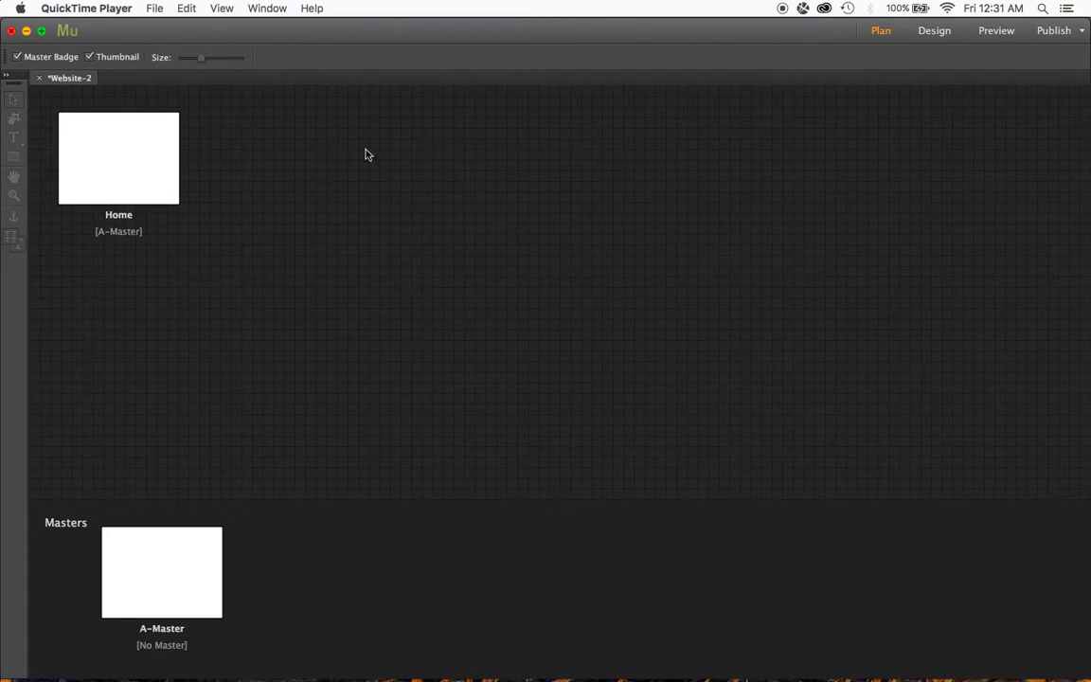
Add an Operations page beside Home, with an untitled child page beneath it
click(136, 180)
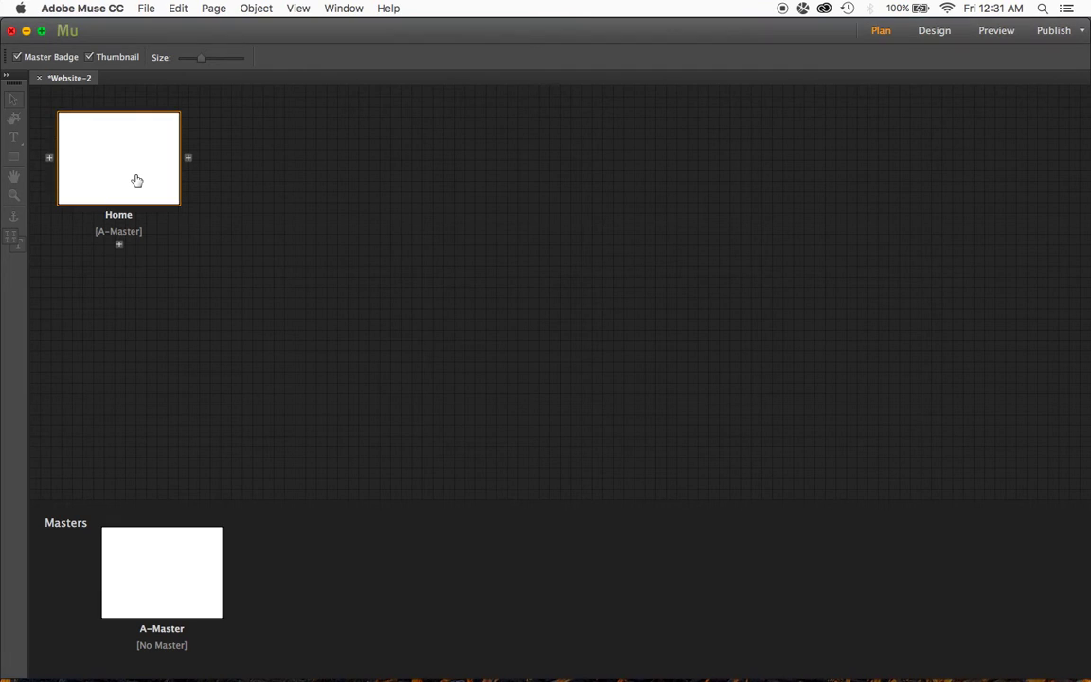
click(187, 159)
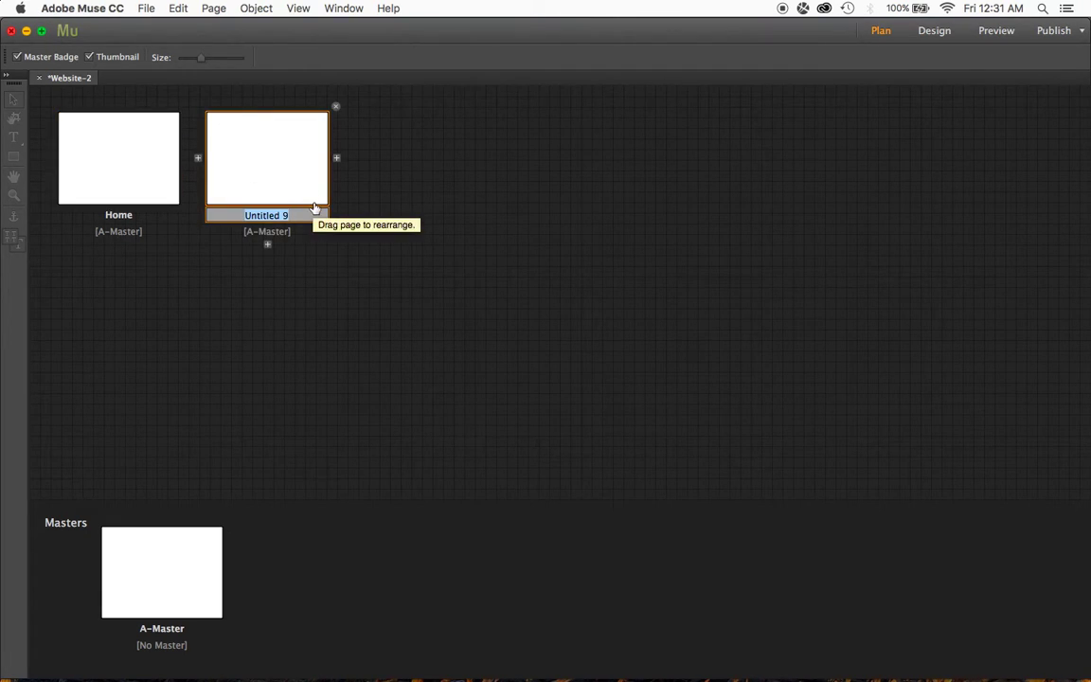
text(Opera)
text(tions)
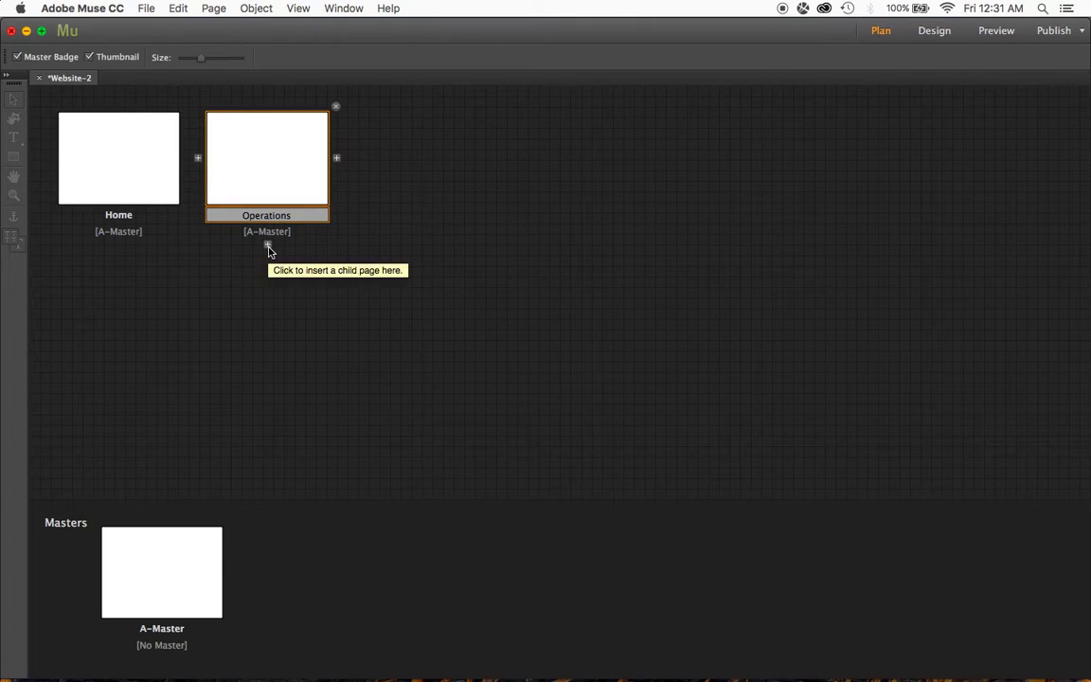
click(267, 246)
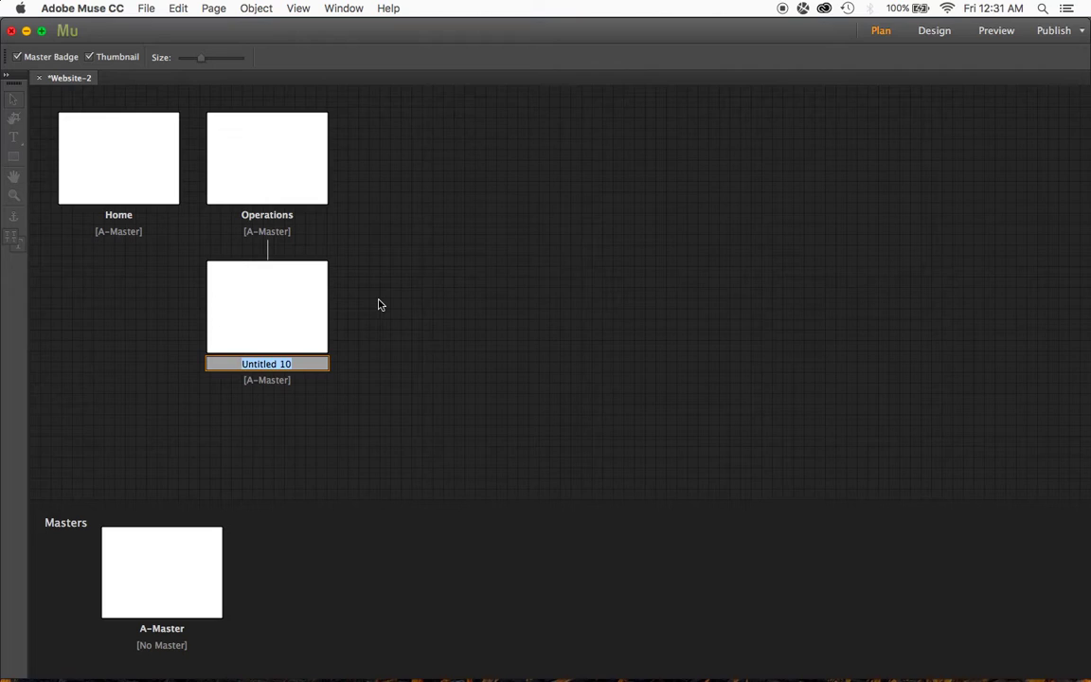
Name the first child page Pilots and add a sibling named Roster
text(P)
text(ilots)
mouse_move(267, 307)
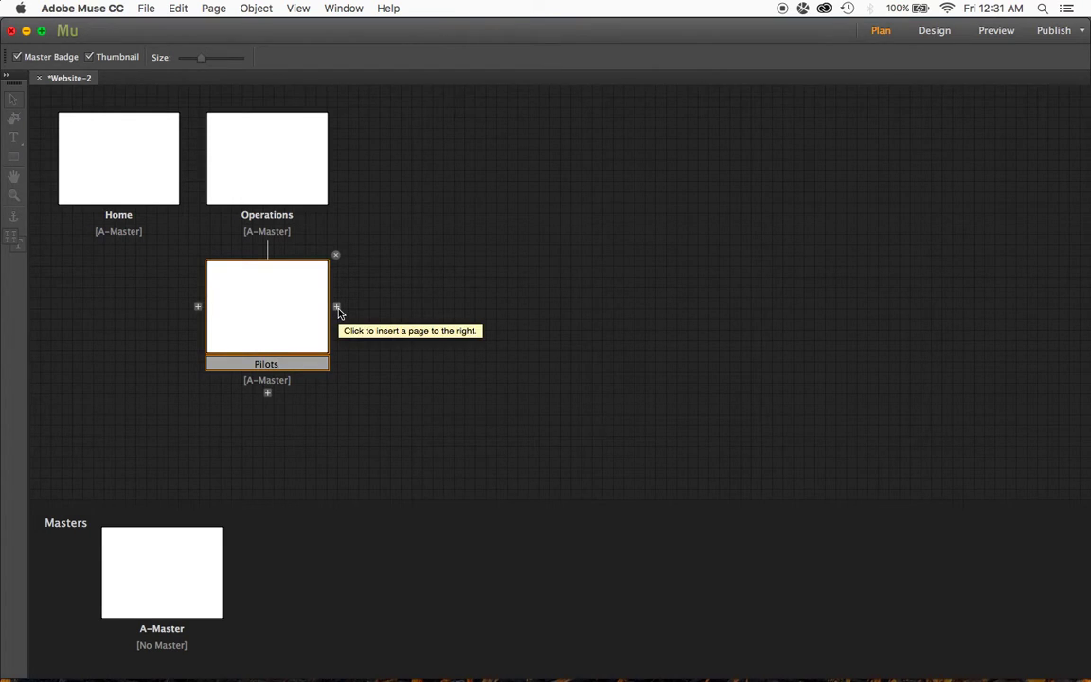
click(338, 309)
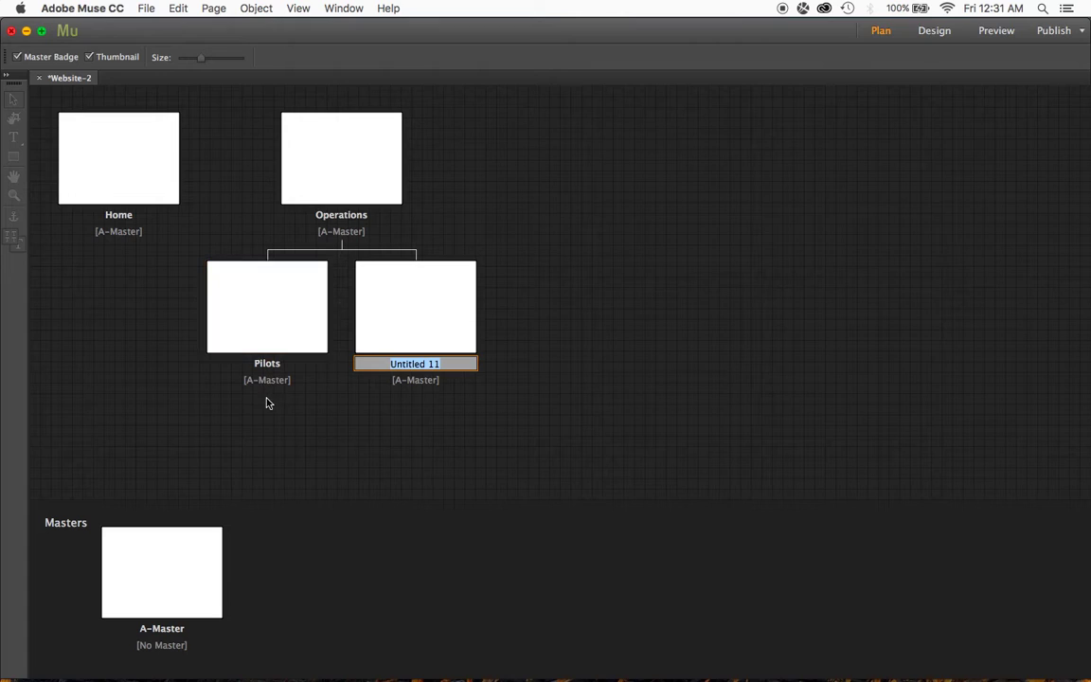
mouse_move(416, 306)
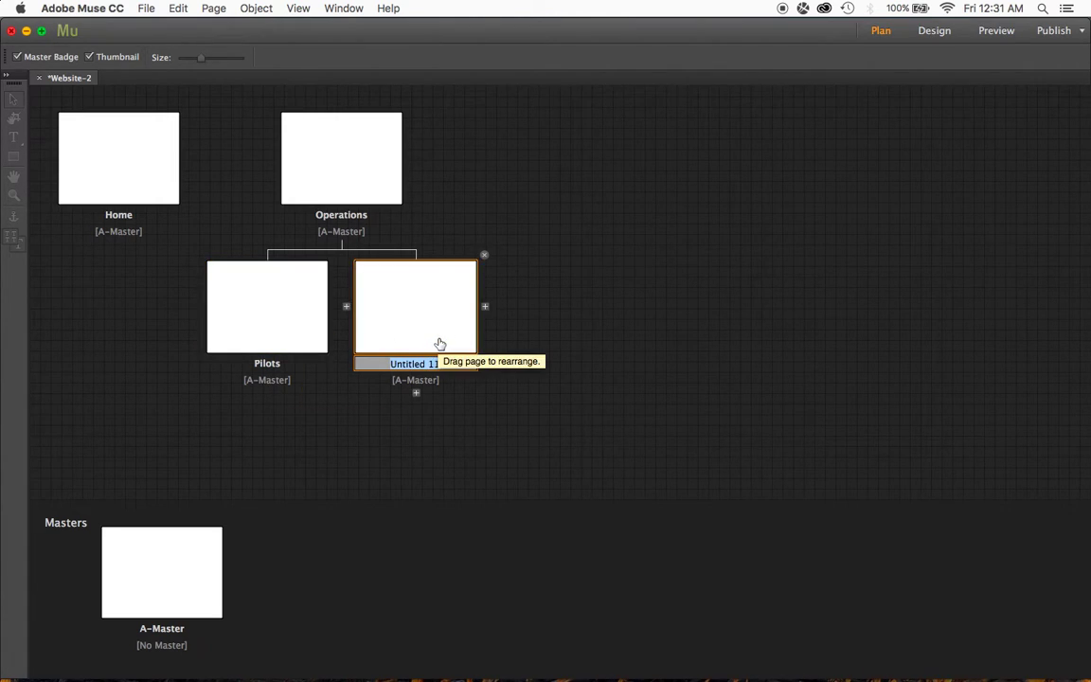
key(BackSpace)
text(Ro)
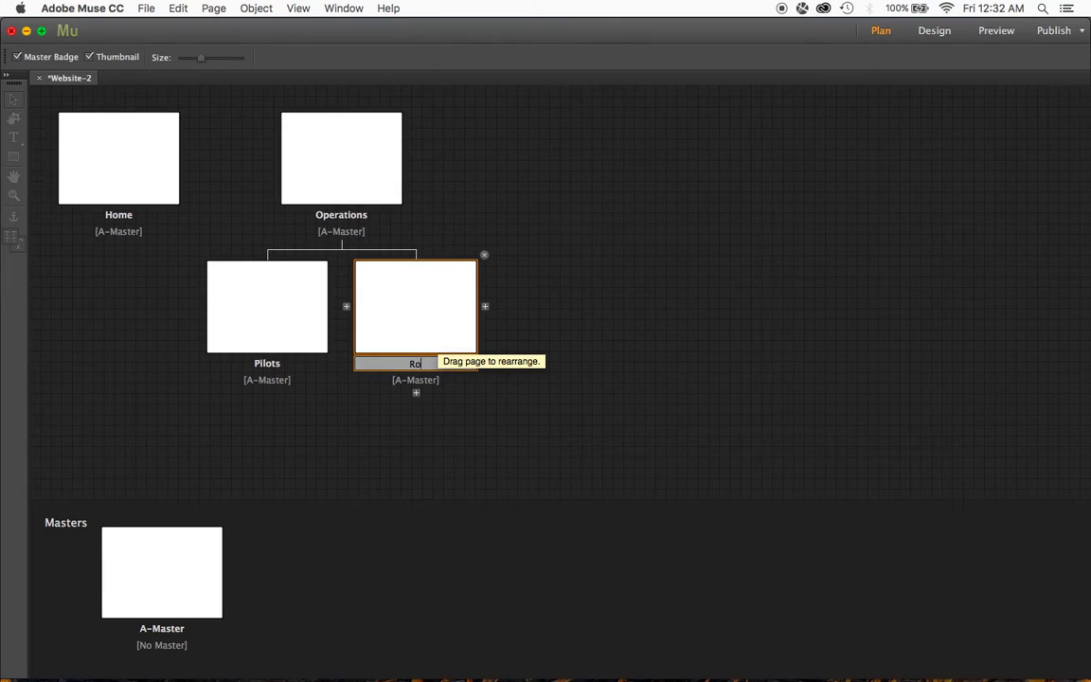
text(ster)
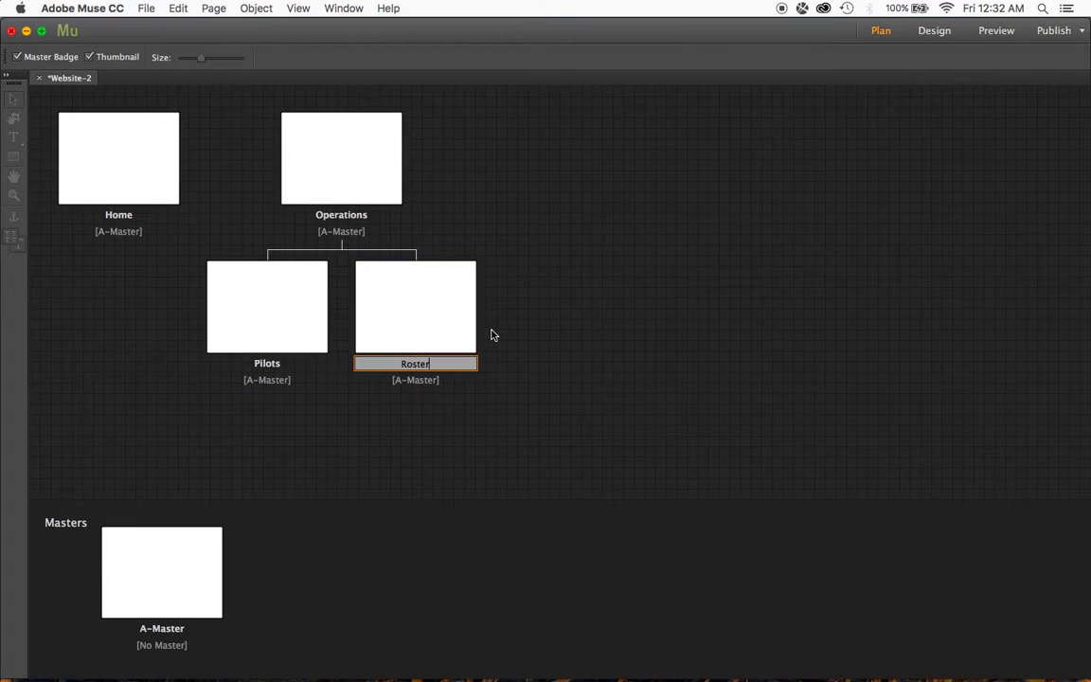
key(Return)
Add Flights and Members child pages to the right of Roster
click(484, 307)
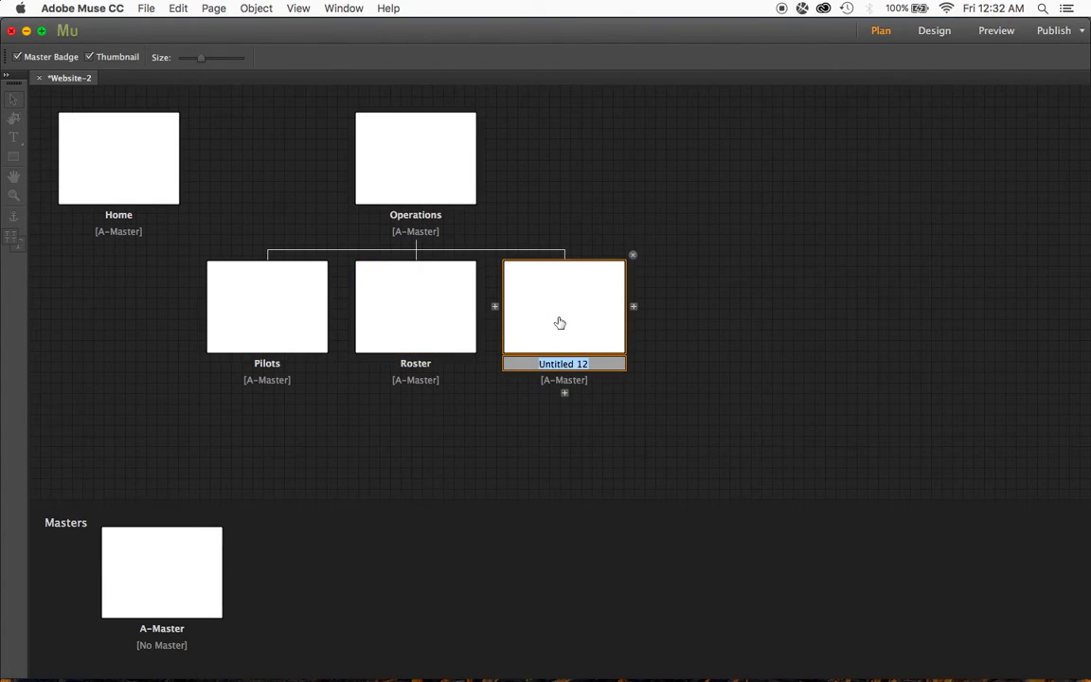
text(Flights)
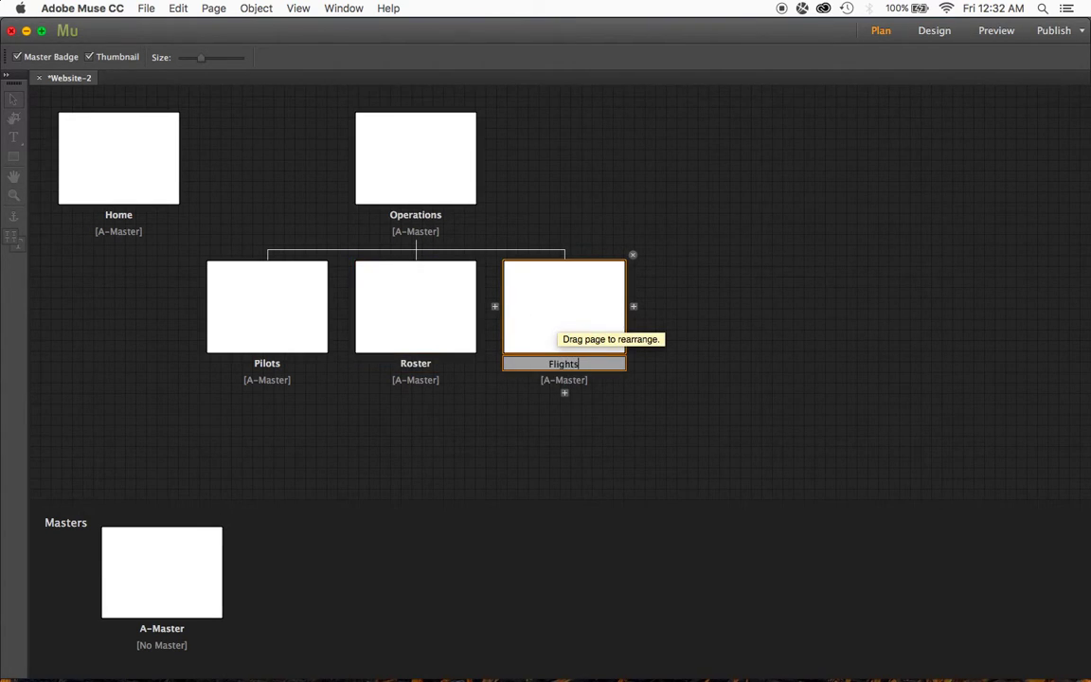
click(632, 306)
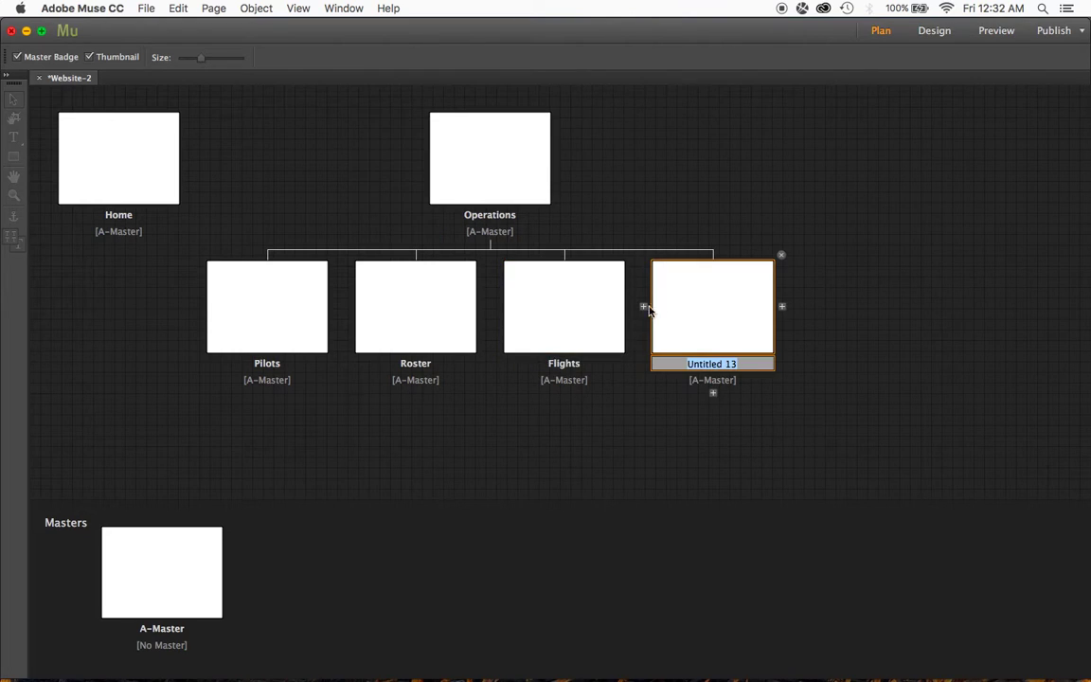
text(Mem)
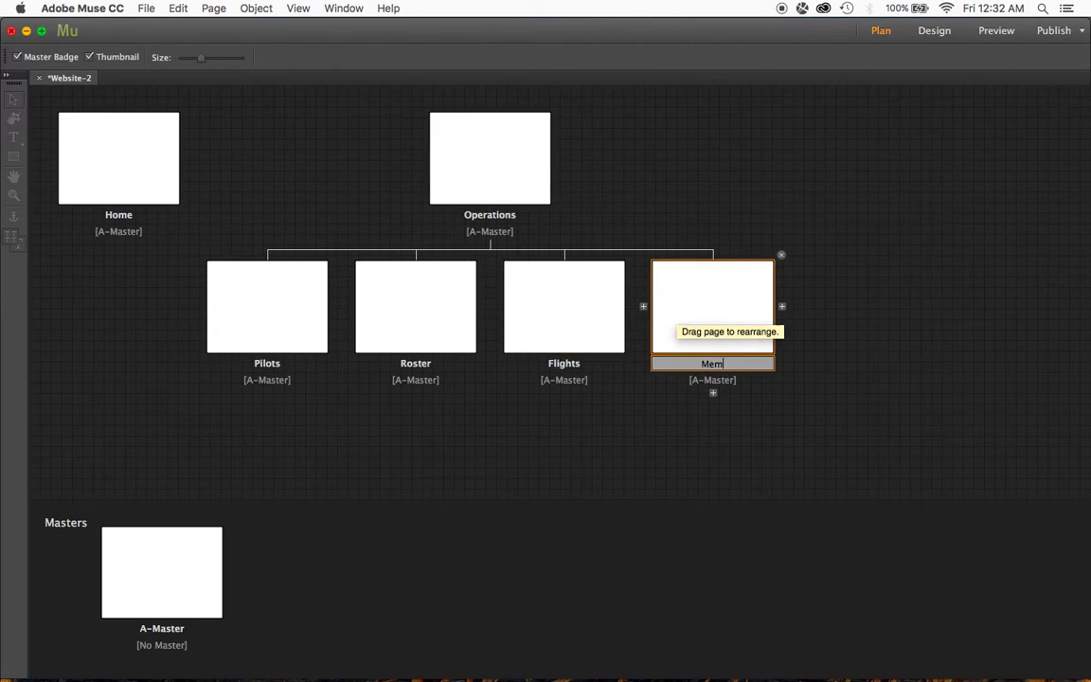
text(bers)
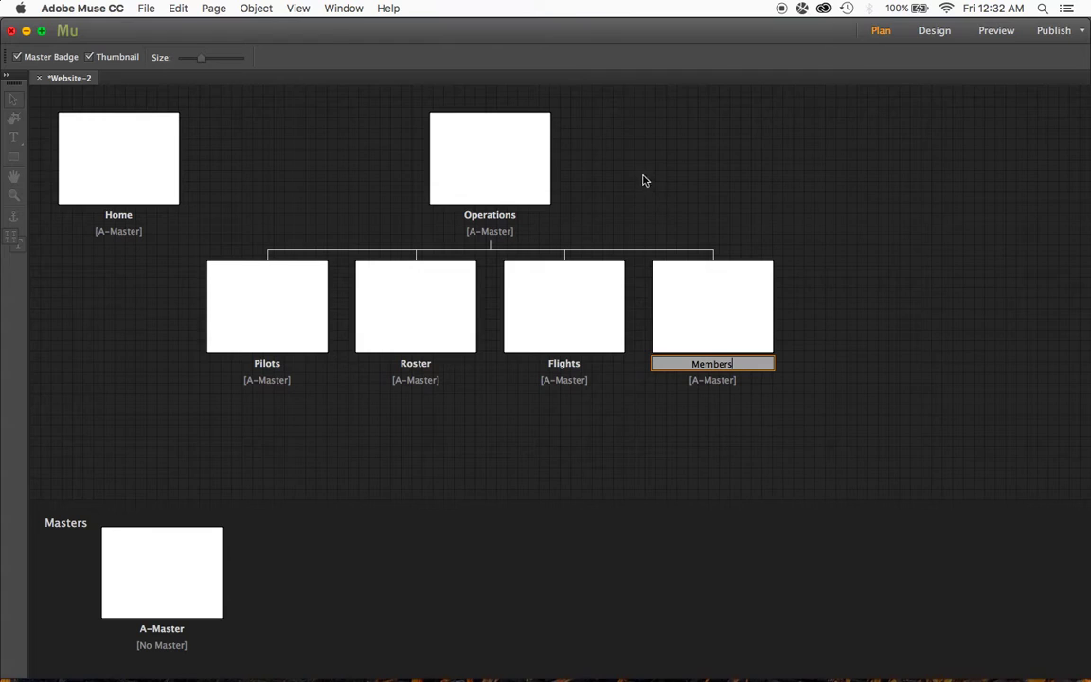
Create top-level Flight Tracking and Registration pages following Operations in the site plan
click(559, 159)
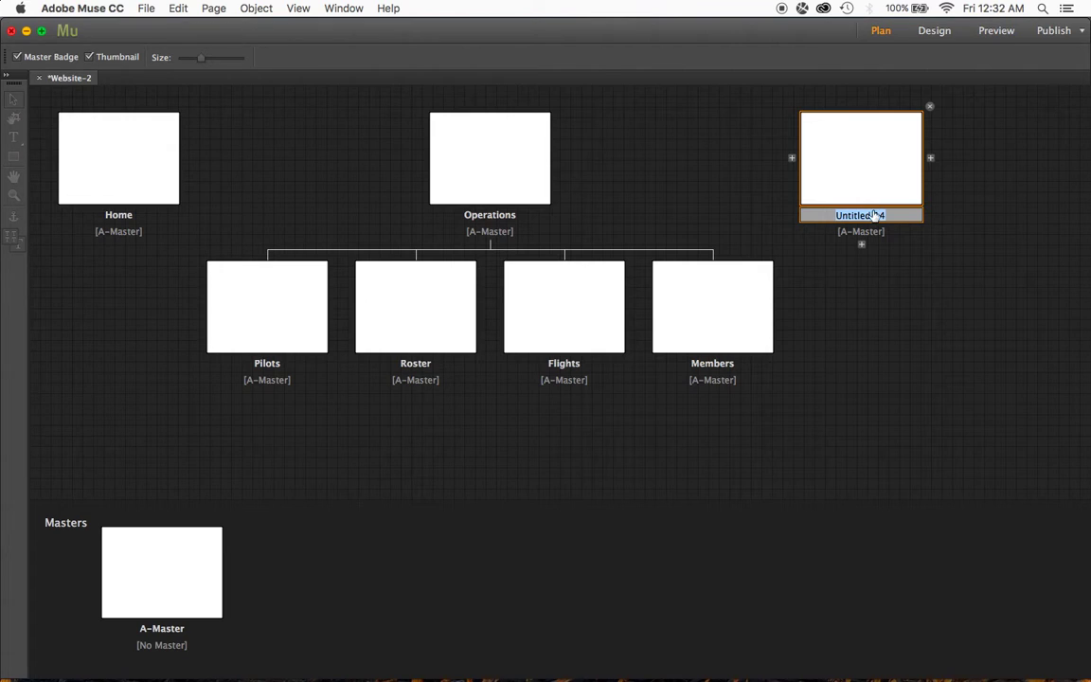
text(Flight)
text( Trac)
text(king)
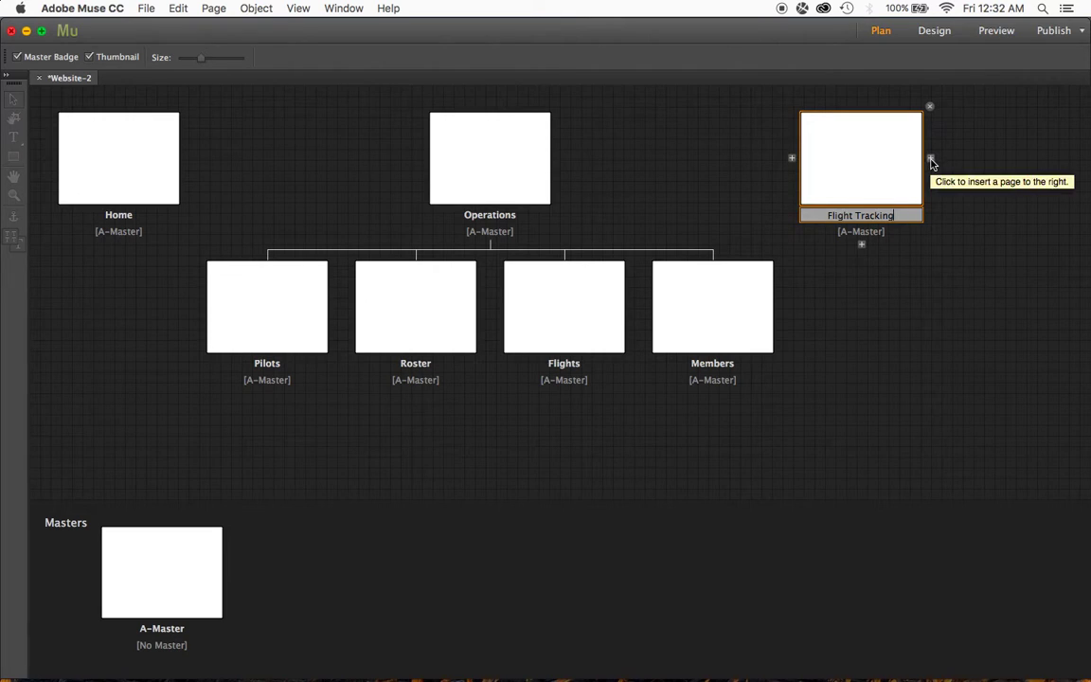
click(932, 159)
mouse_move(1010, 158)
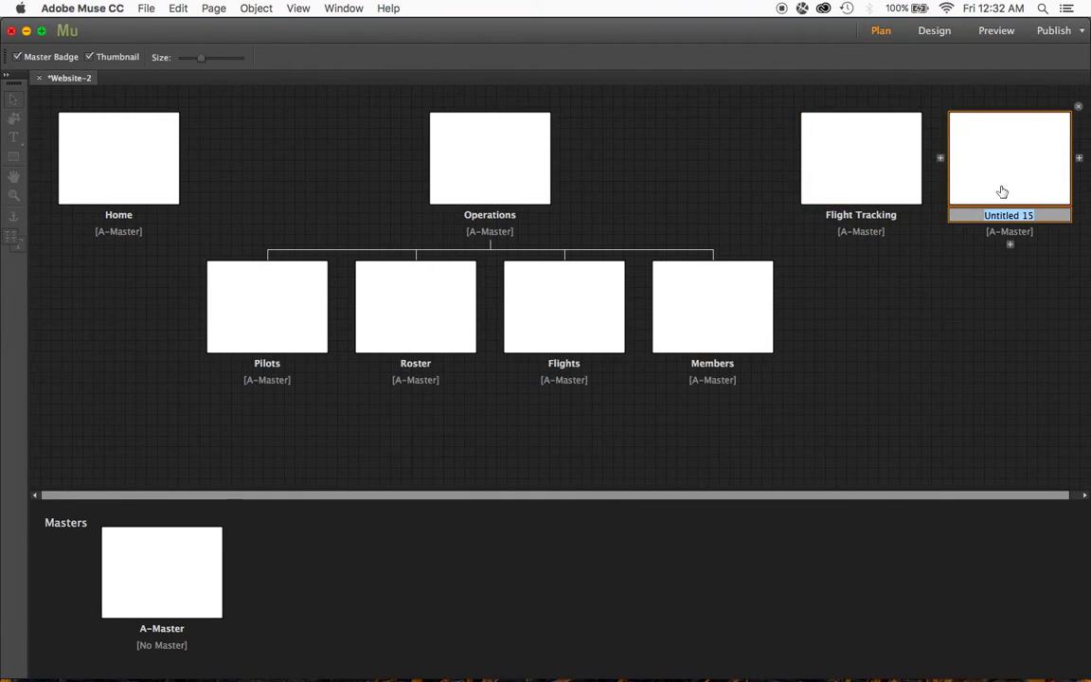
text(Regist)
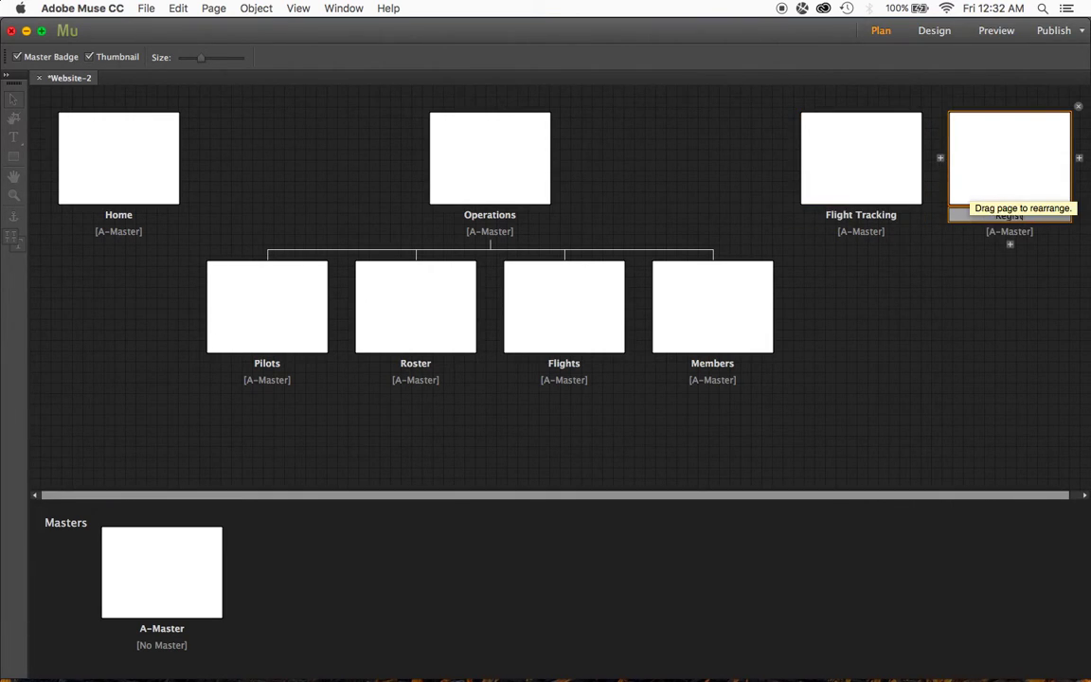
text(ration)
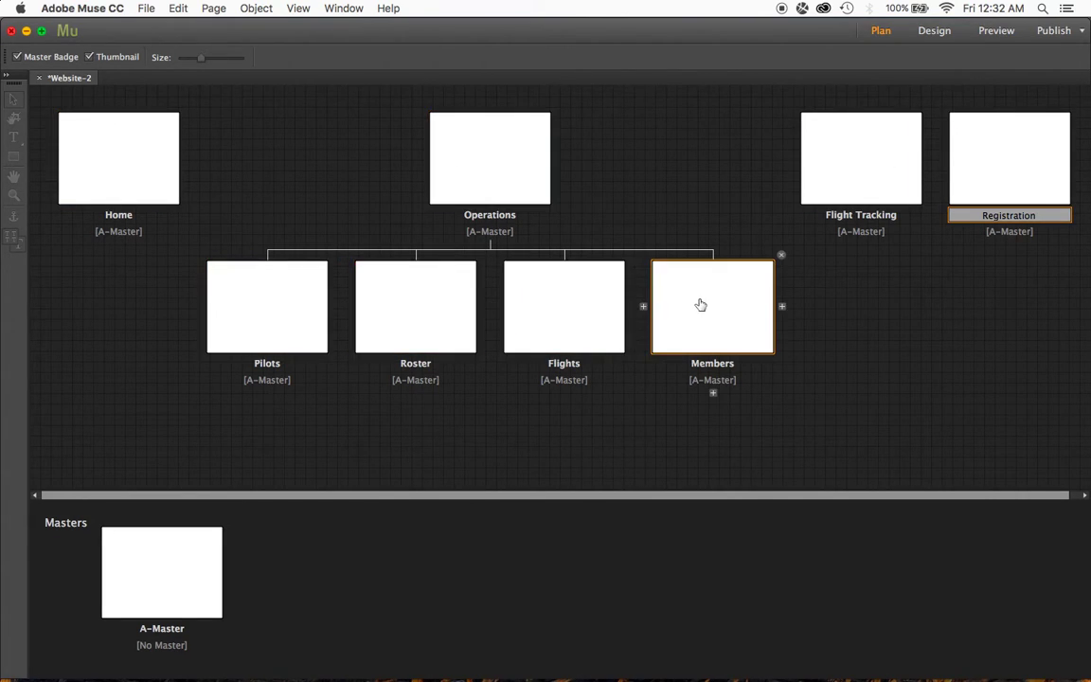
Place a Horizontal menu widget from the Menus library at the top of A-Master
double_click(165, 584)
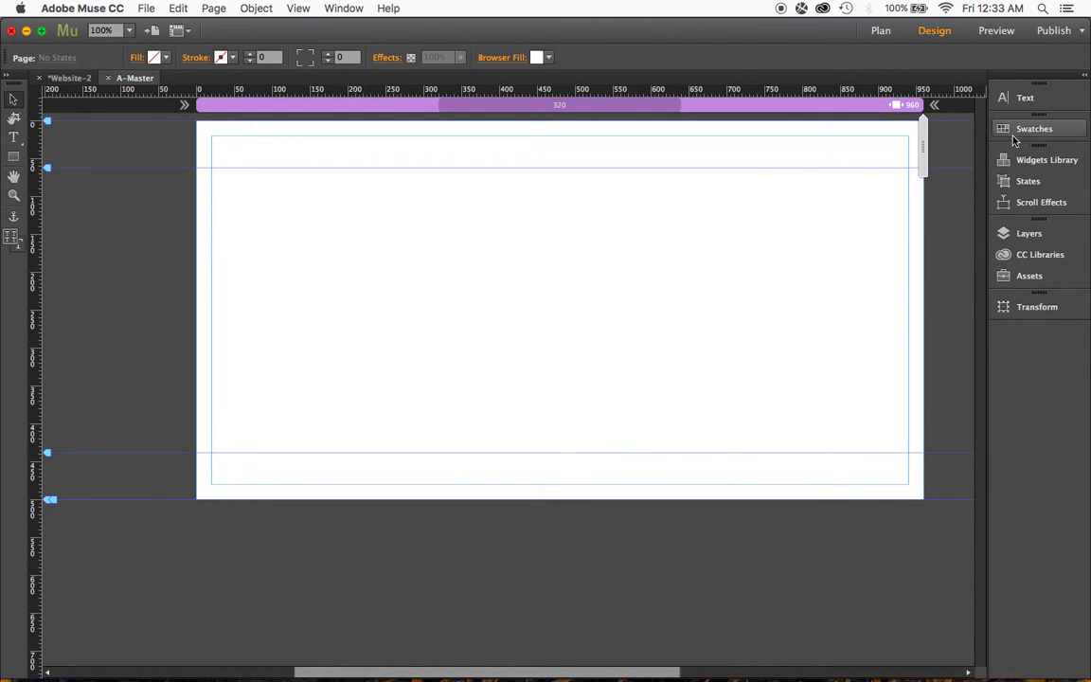
click(1024, 161)
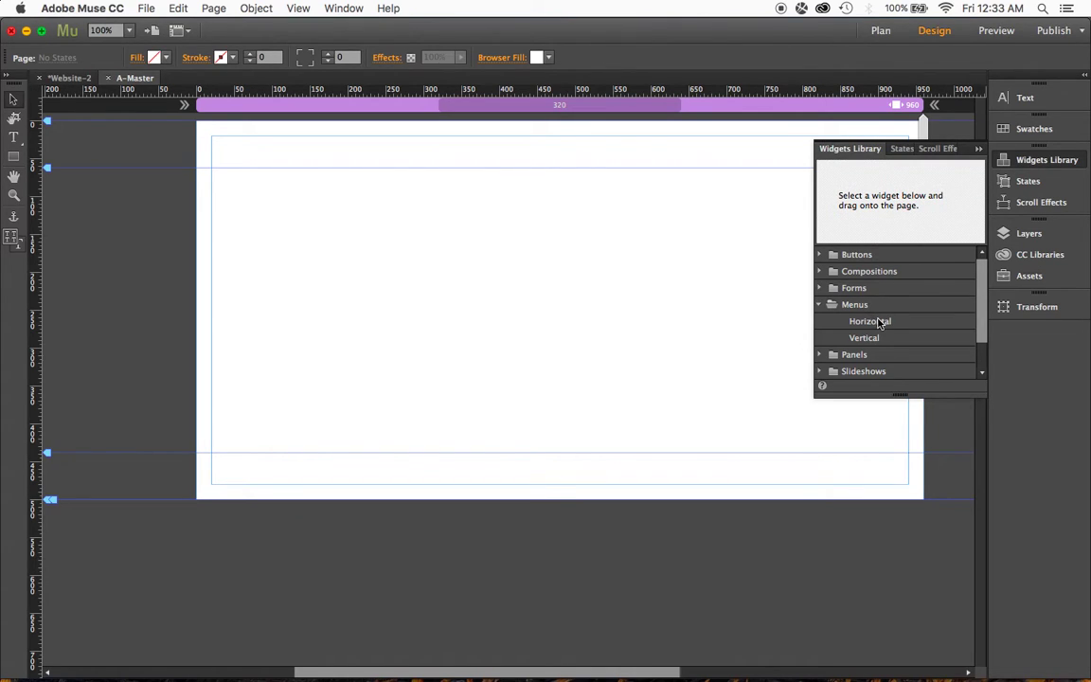
click(820, 305)
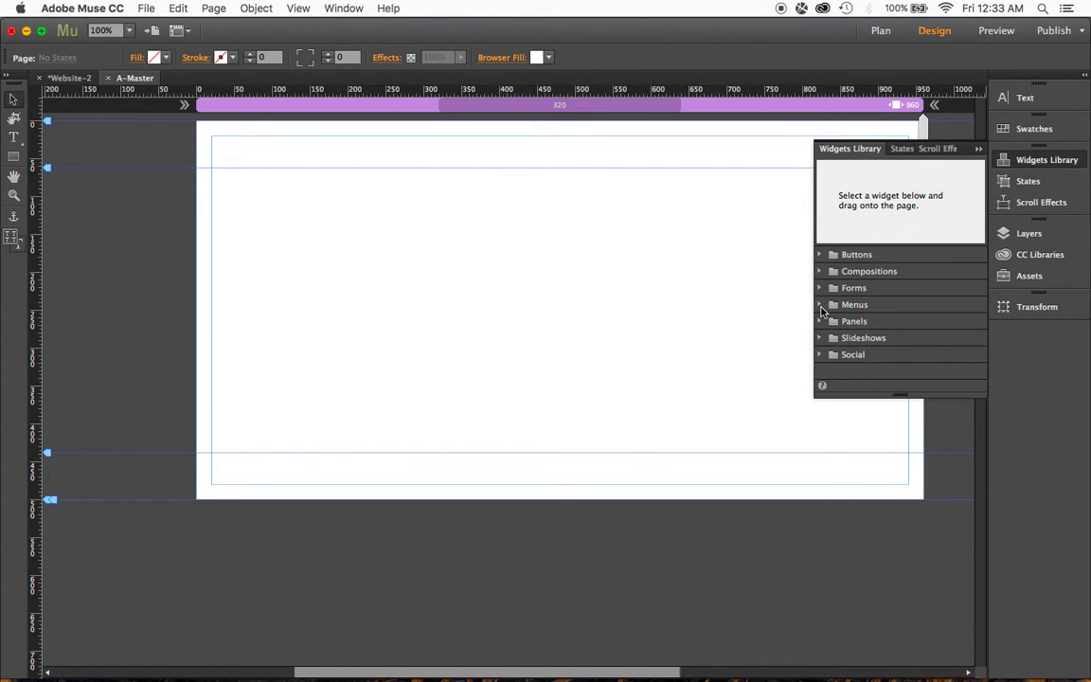
click(821, 305)
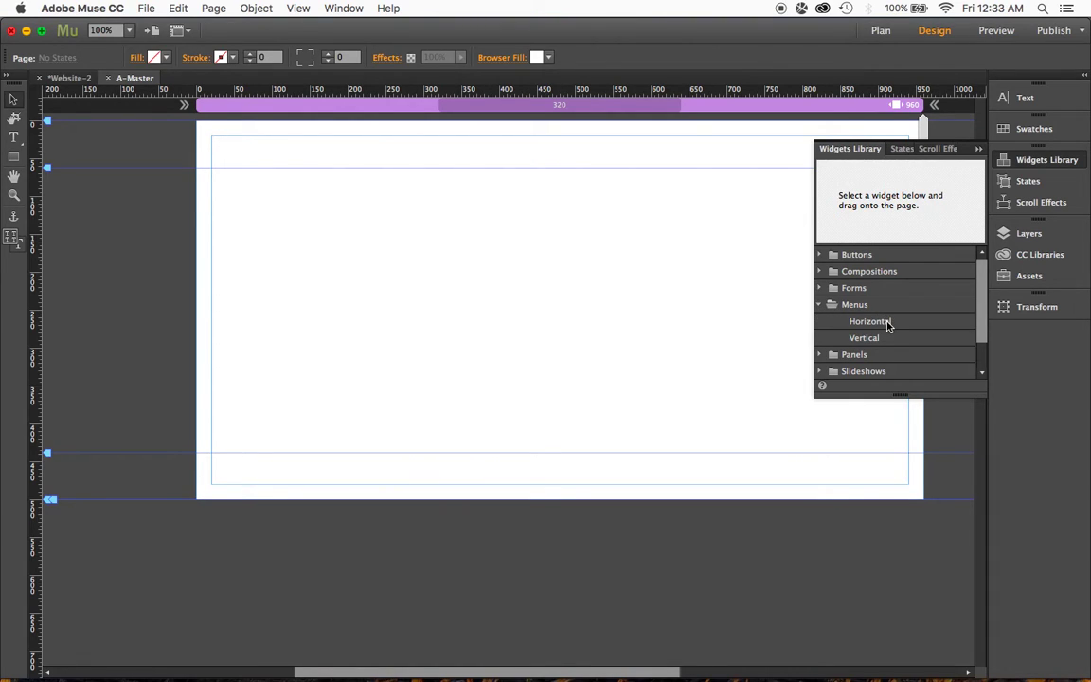
mouse_move(881, 323)
mouse_down()
mouse_move(555, 206)
mouse_move(437, 142)
mouse_move(416, 146)
mouse_up()
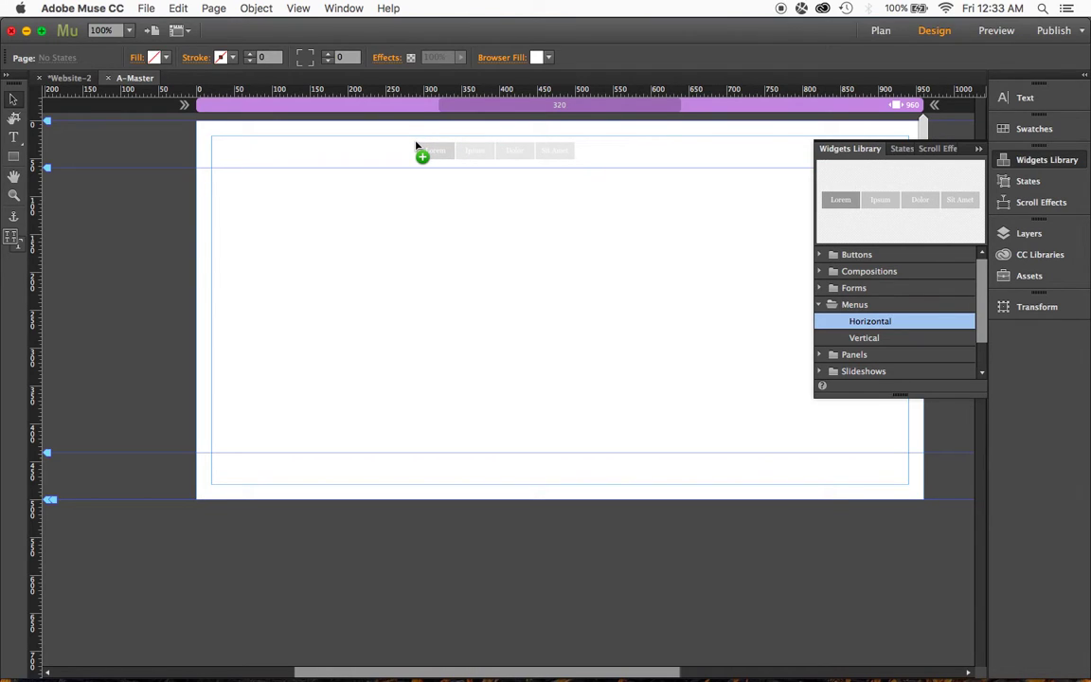
drag(415, 146, 413, 145)
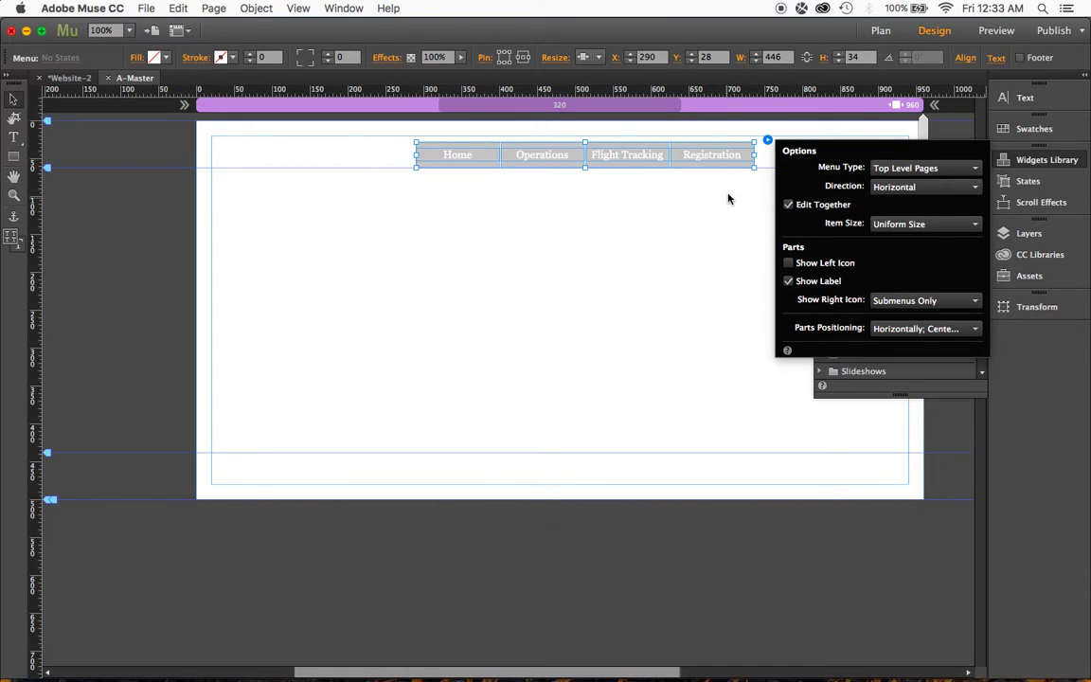
Set the menu's Menu Type to All Pages and close its Options flyout
click(978, 175)
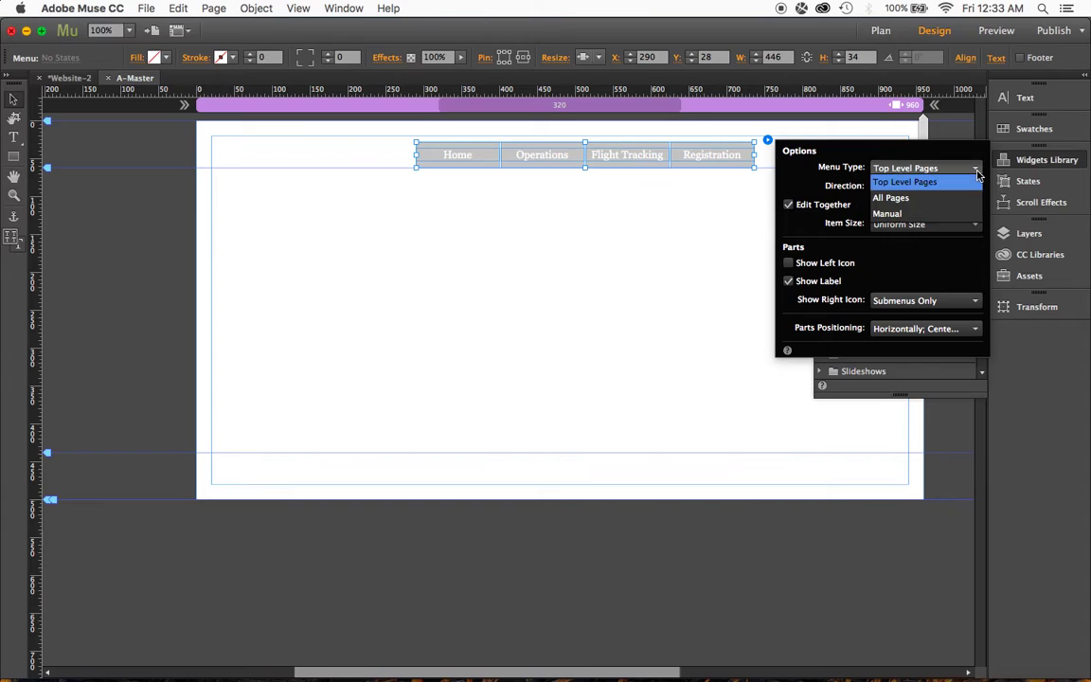
click(940, 201)
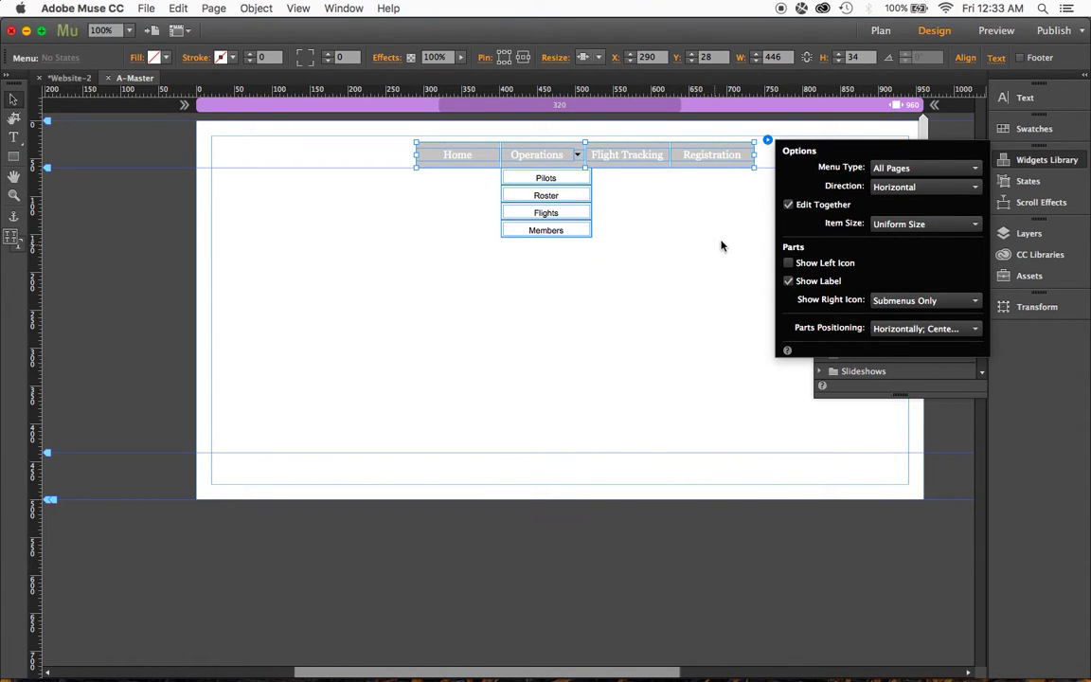
click(768, 141)
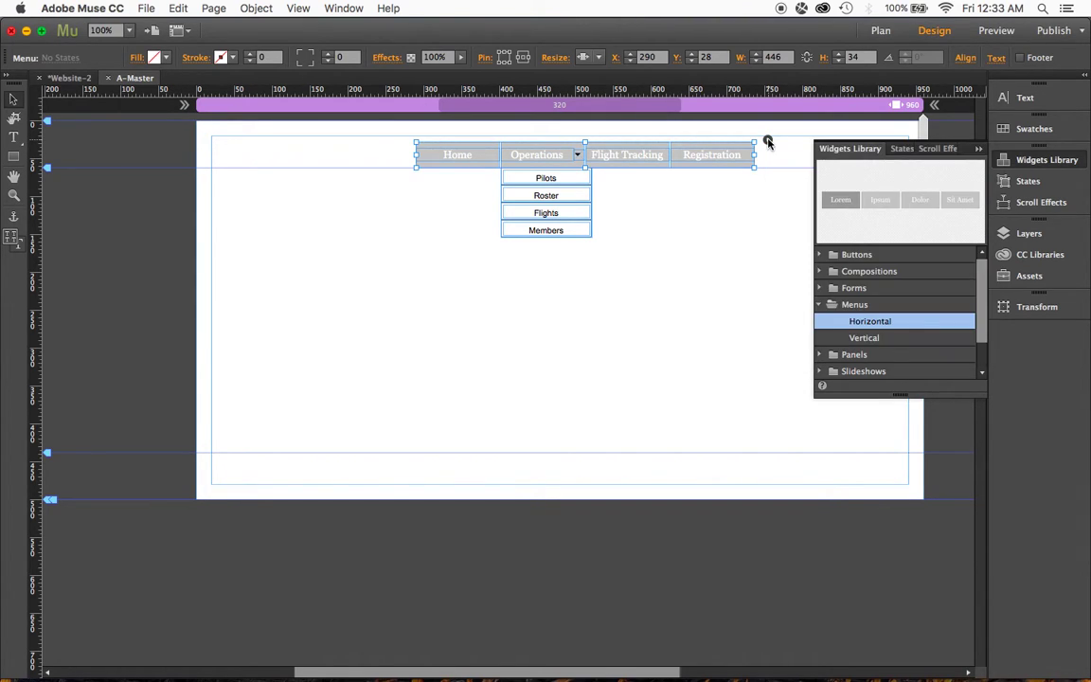
Collapse the Widgets Library panel
click(980, 151)
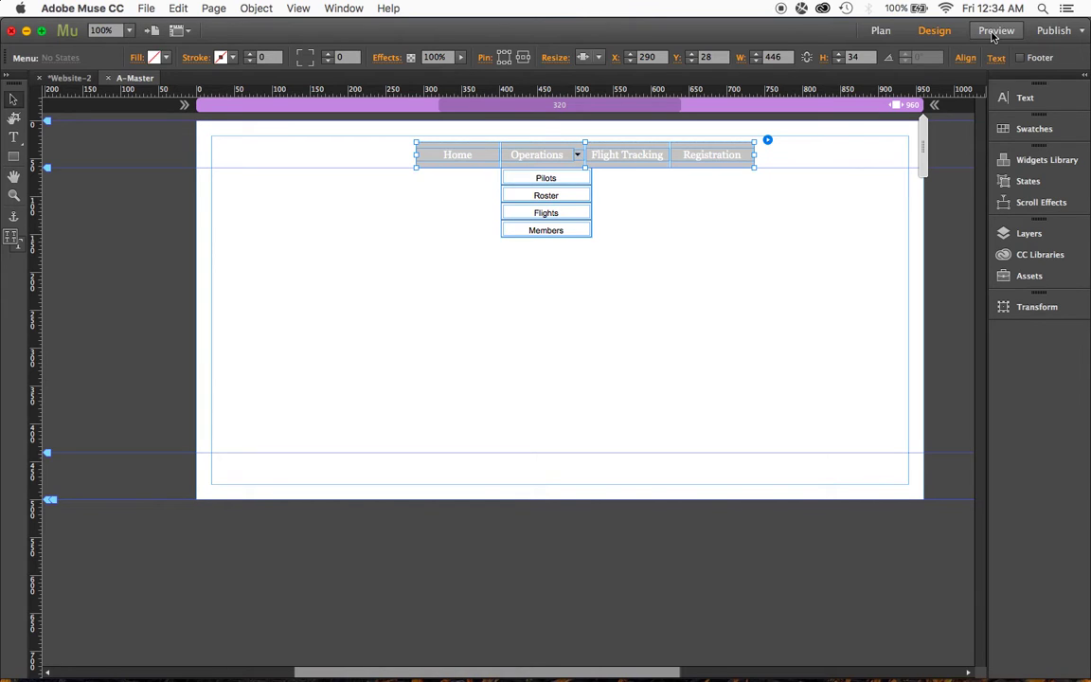
Preview the site, visiting Home, Operations, Pilots, Roster and Flights, then return to A-Master
click(995, 31)
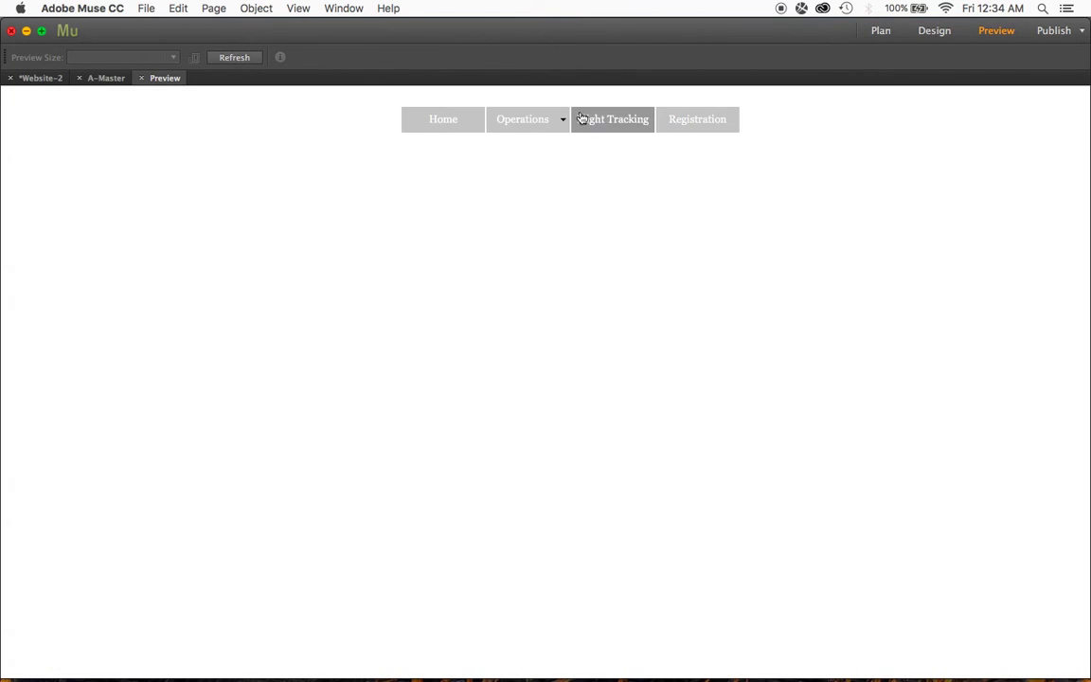
click(449, 128)
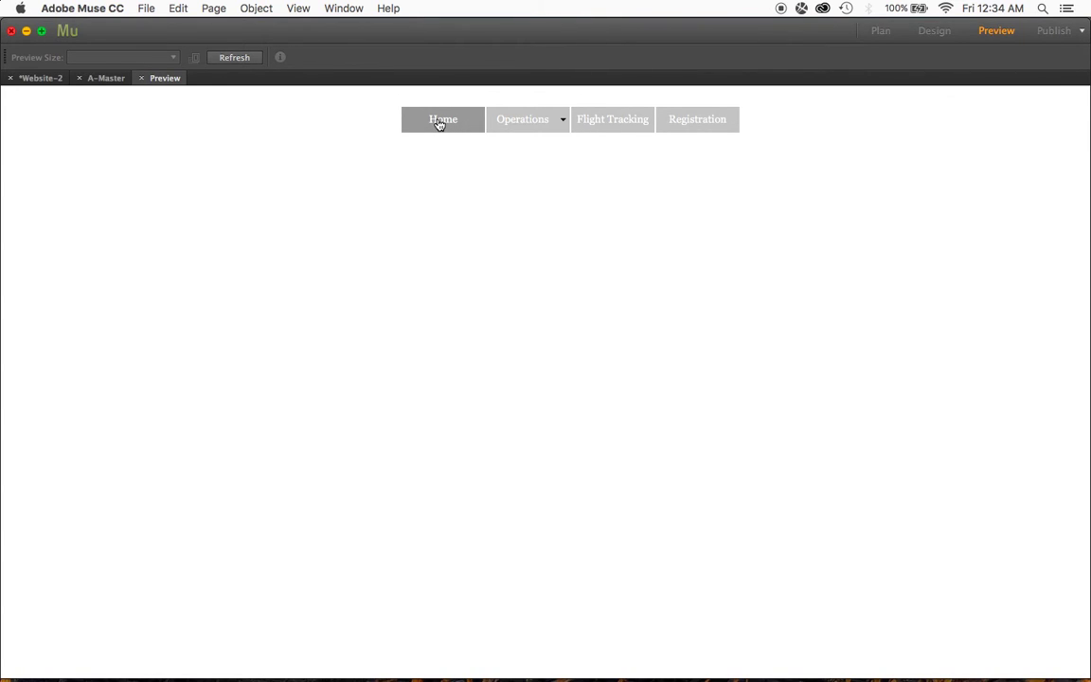
click(540, 124)
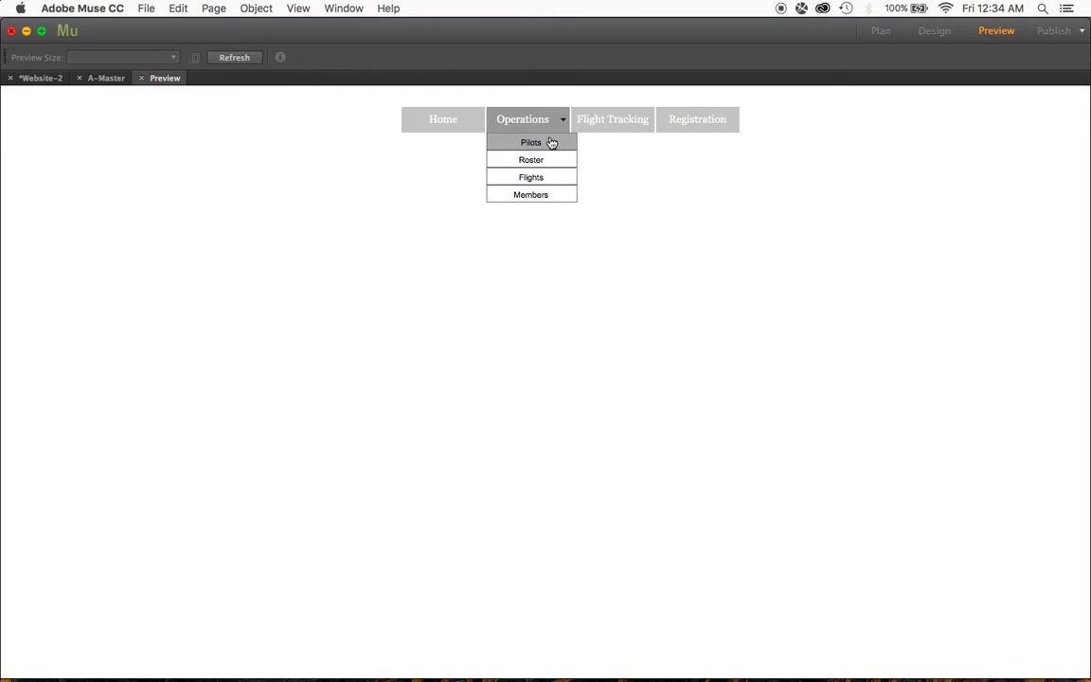
mouse_move(523, 119)
click(549, 147)
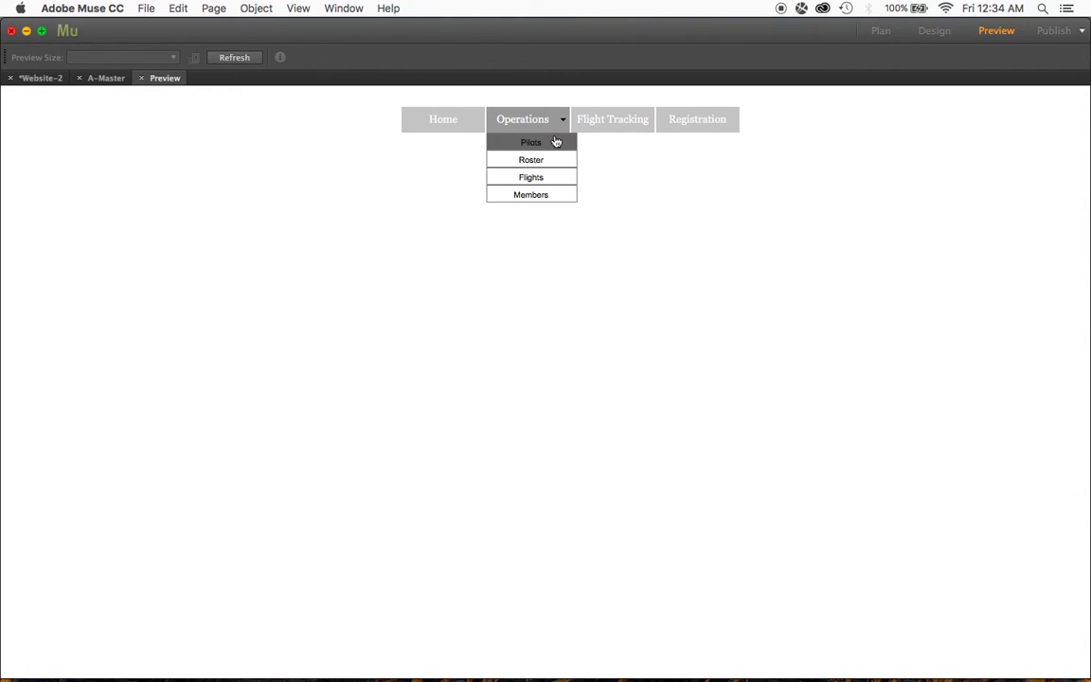
click(549, 163)
mouse_move(527, 120)
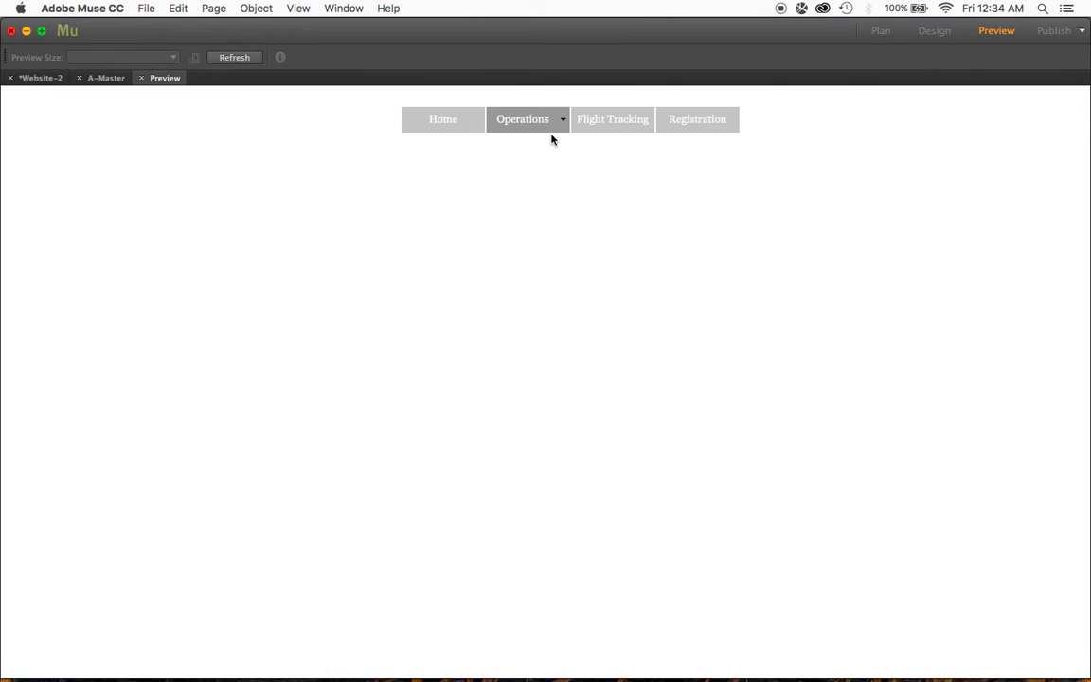
click(545, 179)
click(108, 82)
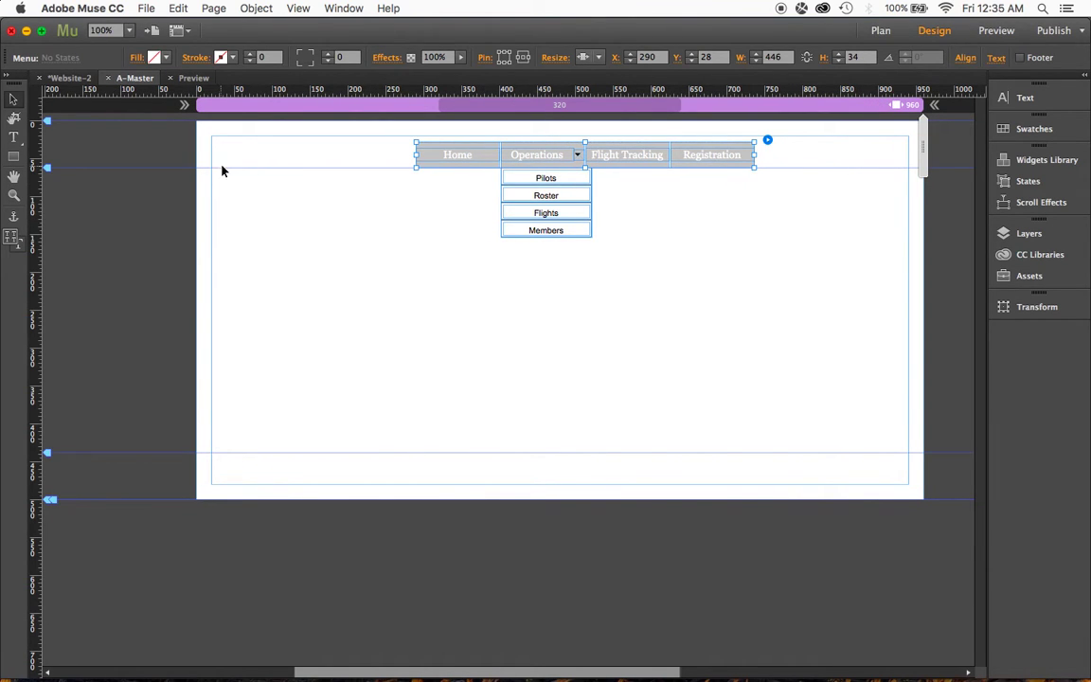
Open the Home page and add a text frame reading 'This is the Home page' below the menu
click(881, 30)
click(444, 187)
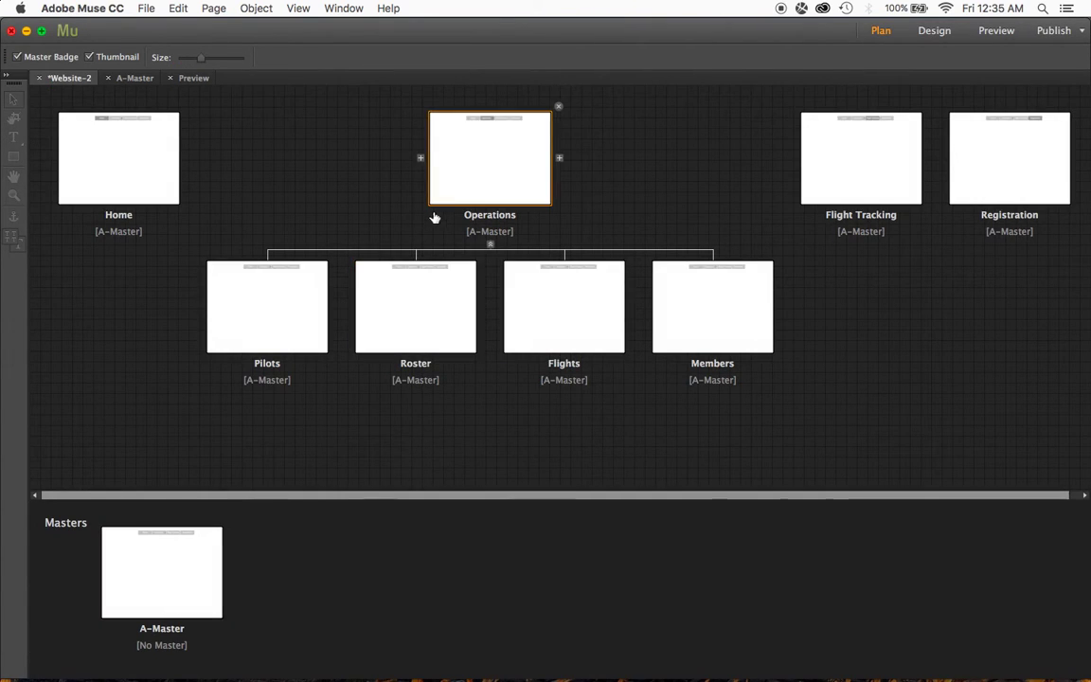
click(138, 199)
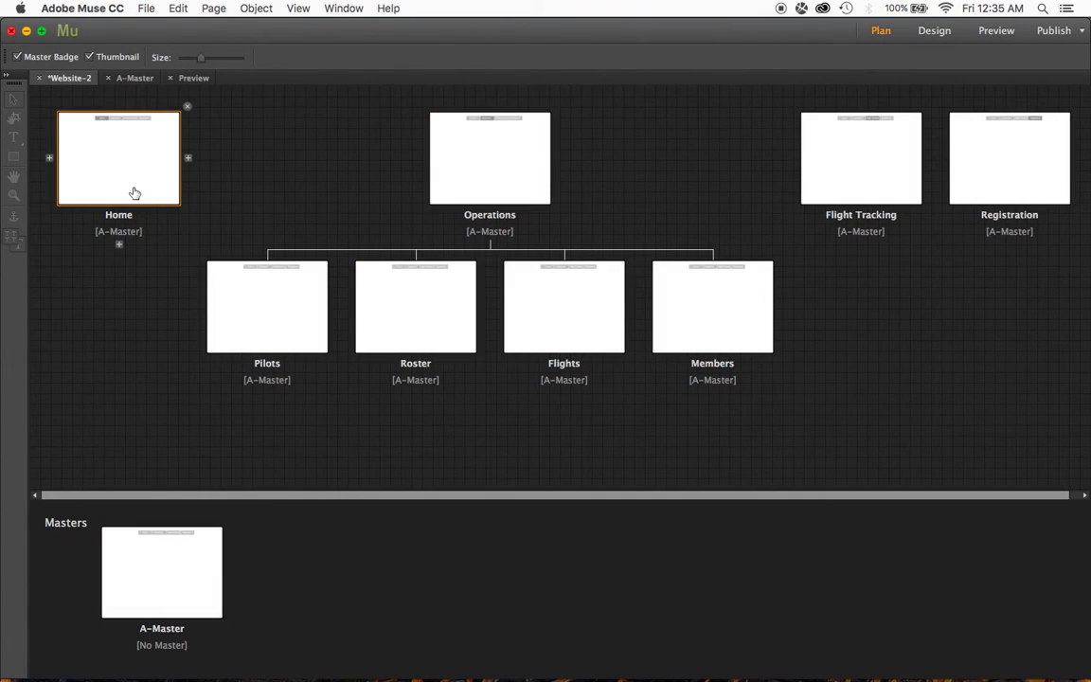
double_click(135, 192)
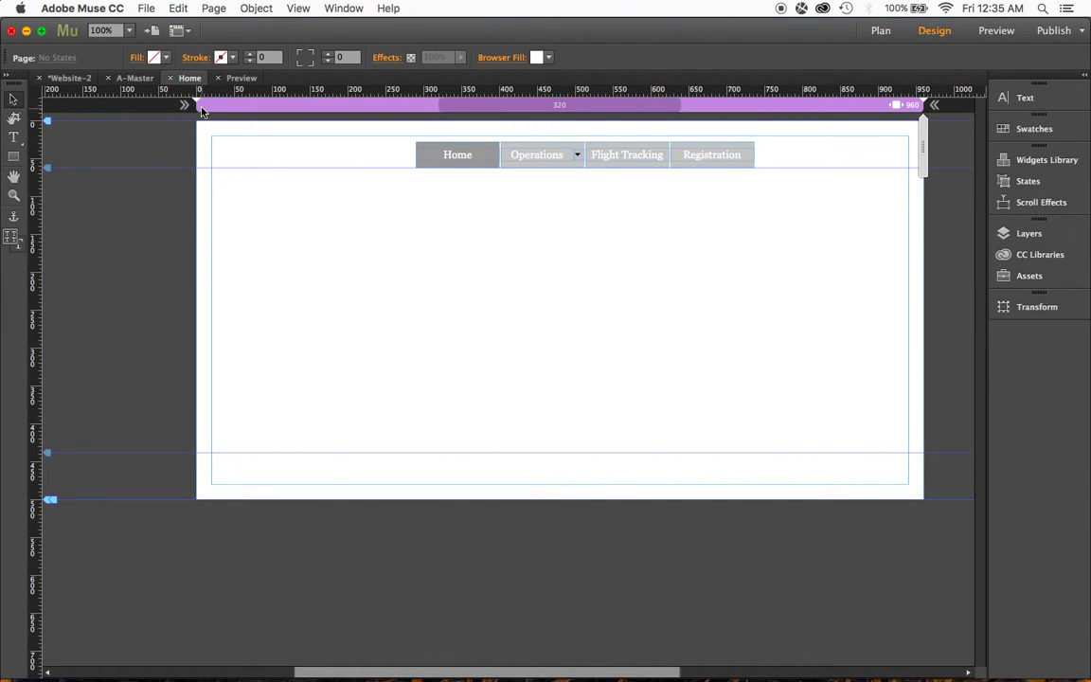
click(13, 138)
drag(480, 224, 626, 243)
text(This is the Hom)
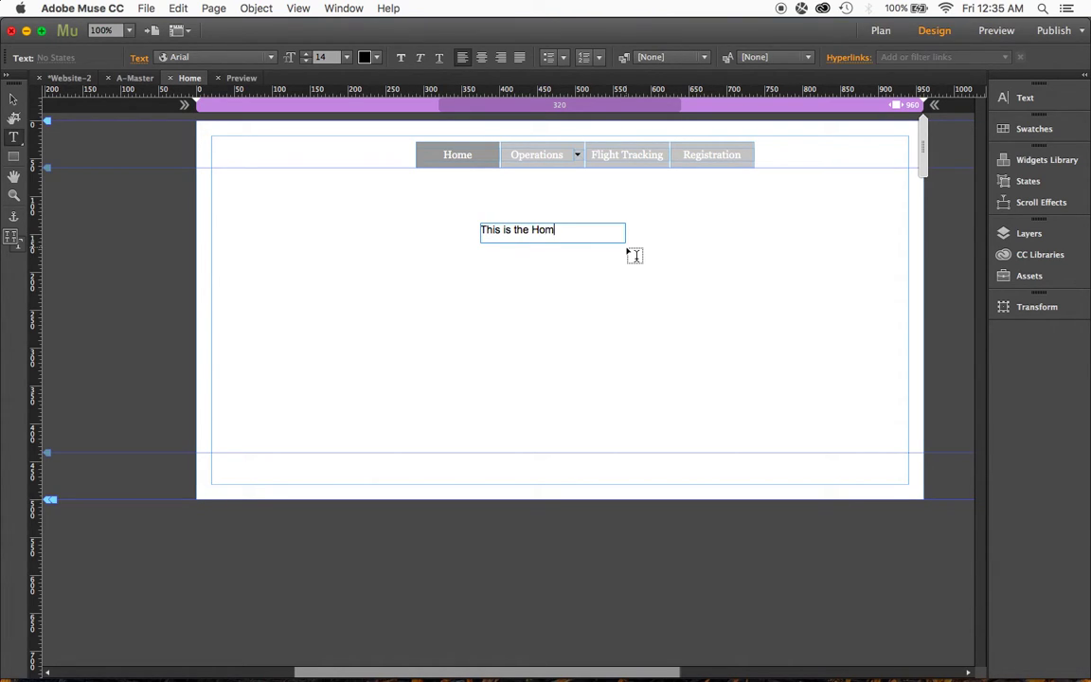
text(e page)
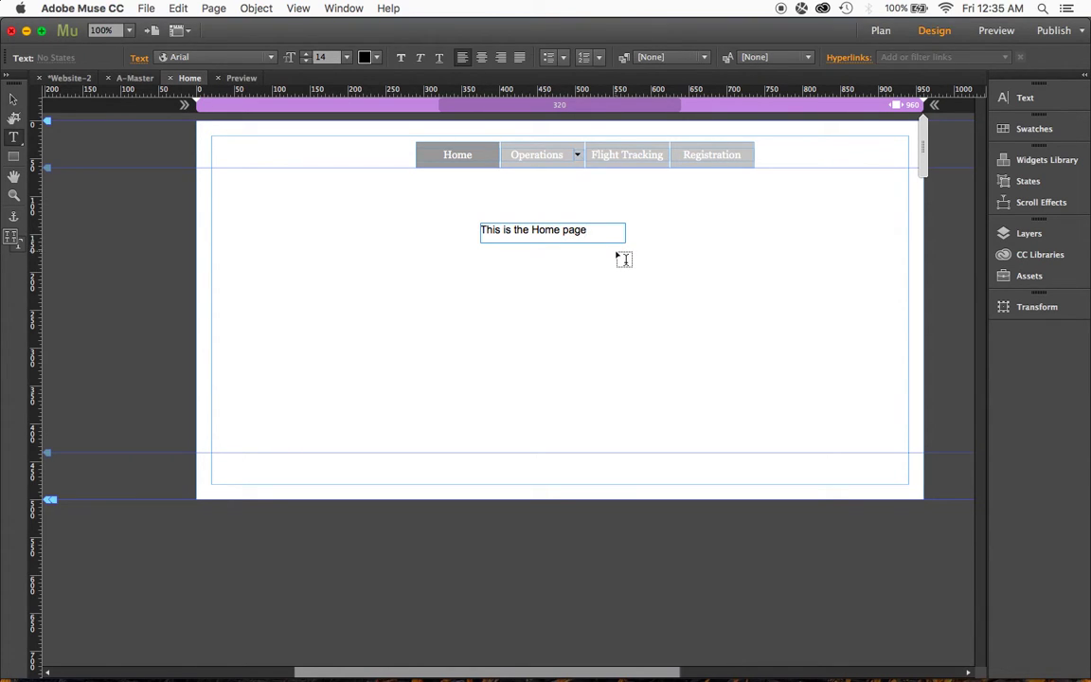
Cancel the save prompt, then label the Operations page 'Operations' below its menu
key(super+s)
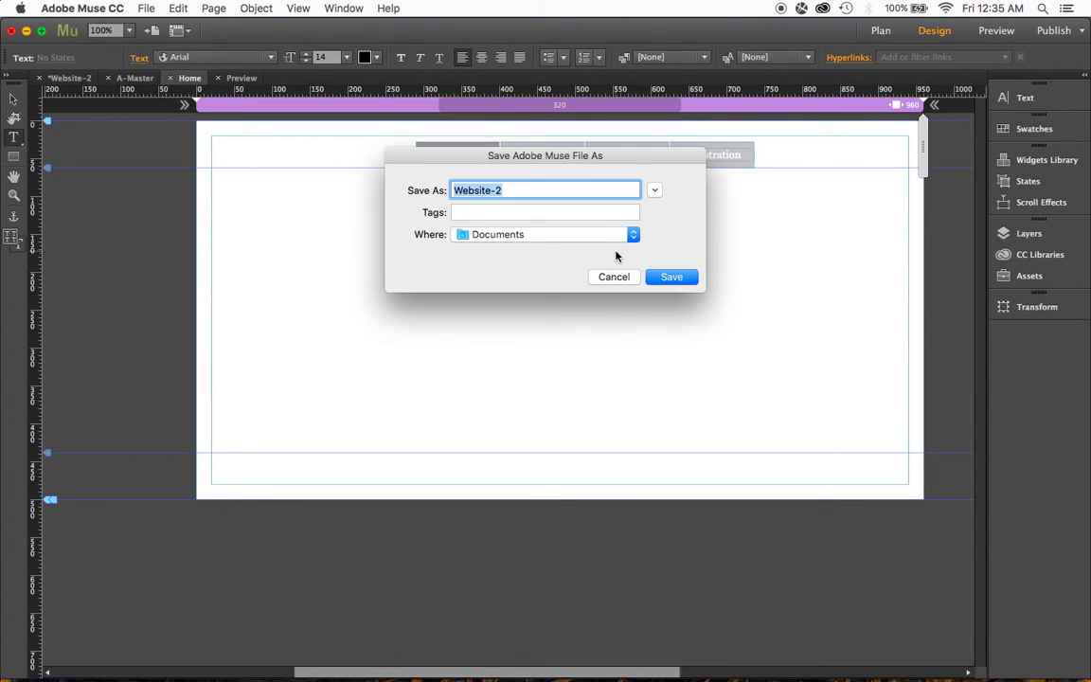
click(614, 276)
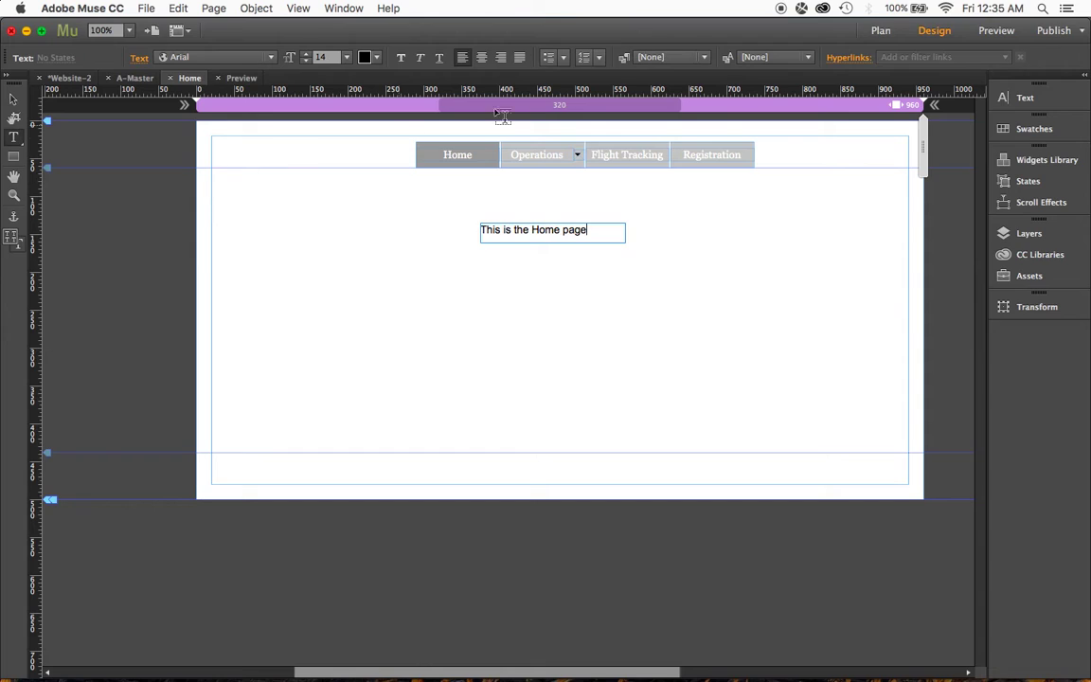
click(879, 32)
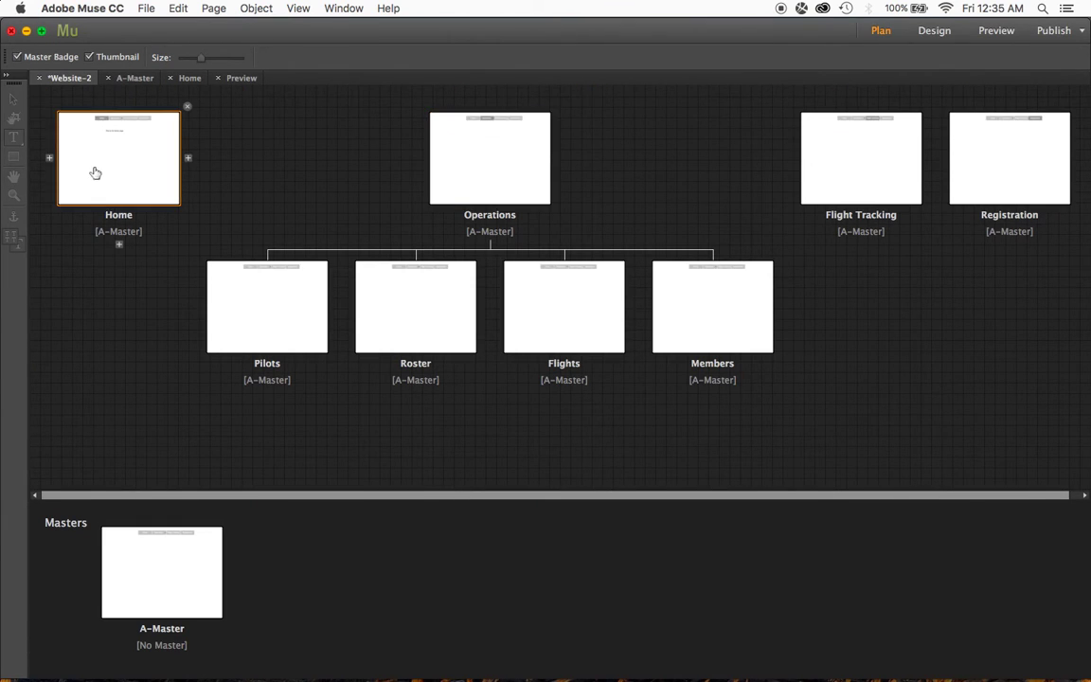
double_click(498, 177)
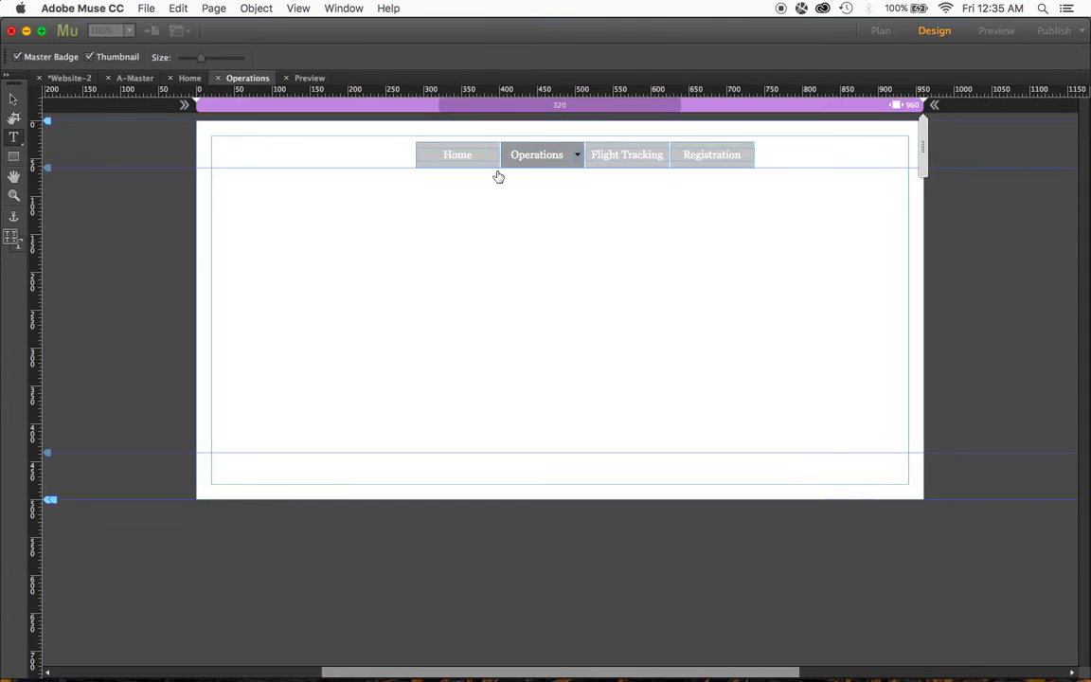
drag(454, 223, 613, 247)
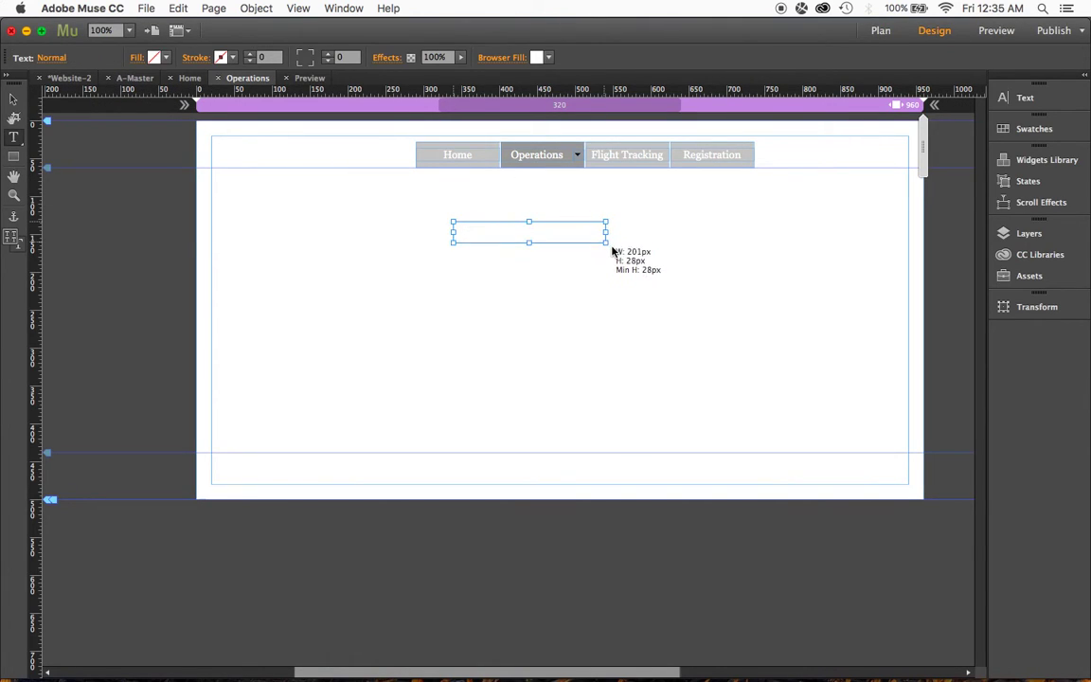
text(Oper)
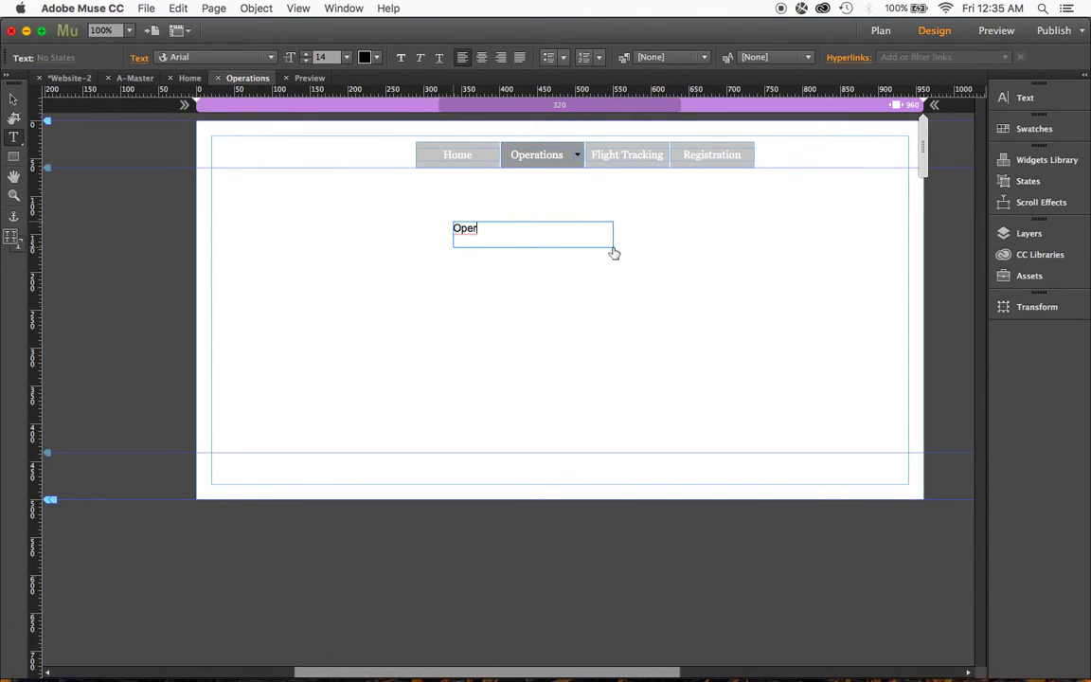
text(ations Page)
Add text labels 'Pilots', 'Roster' and 'Flights' below the menus on those subpages
click(881, 30)
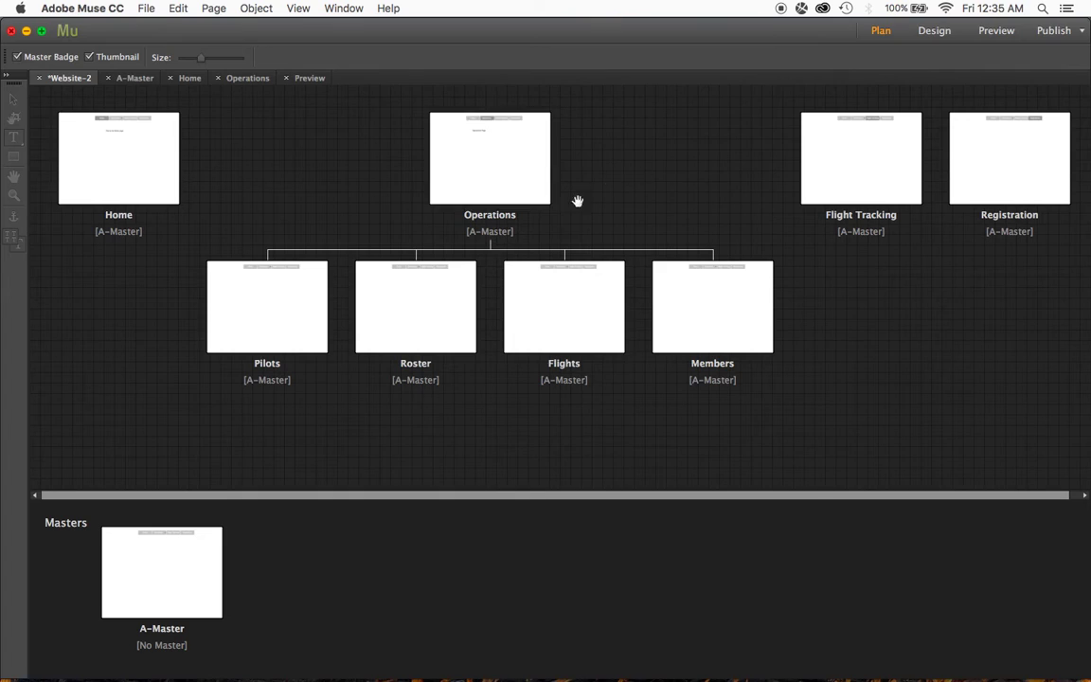
double_click(261, 329)
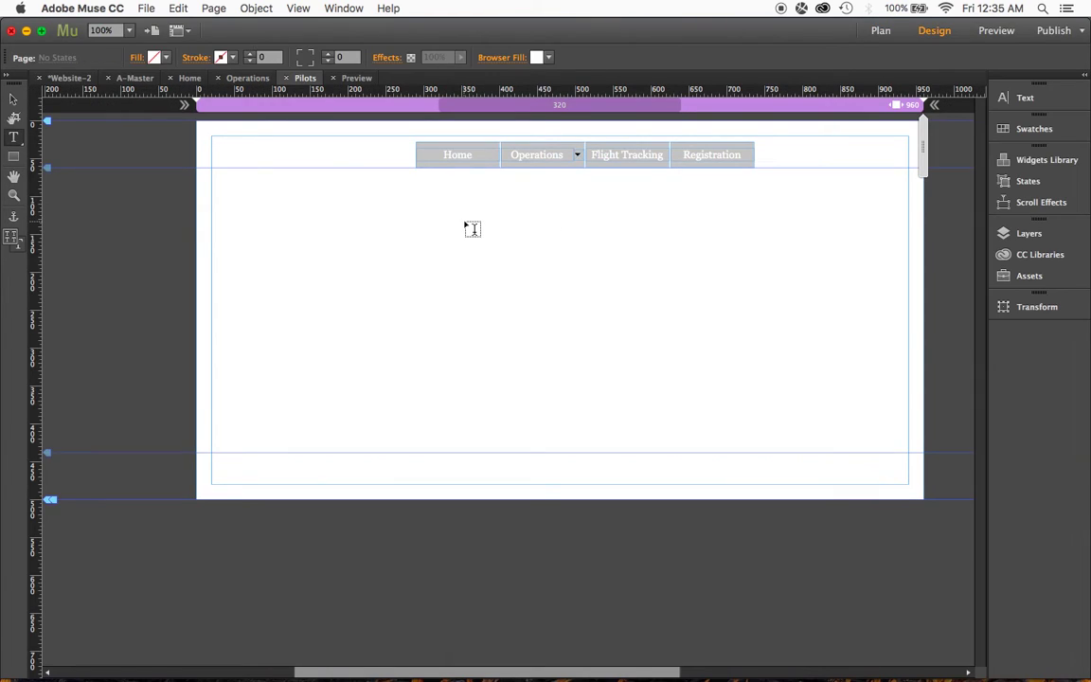
drag(463, 221, 621, 240)
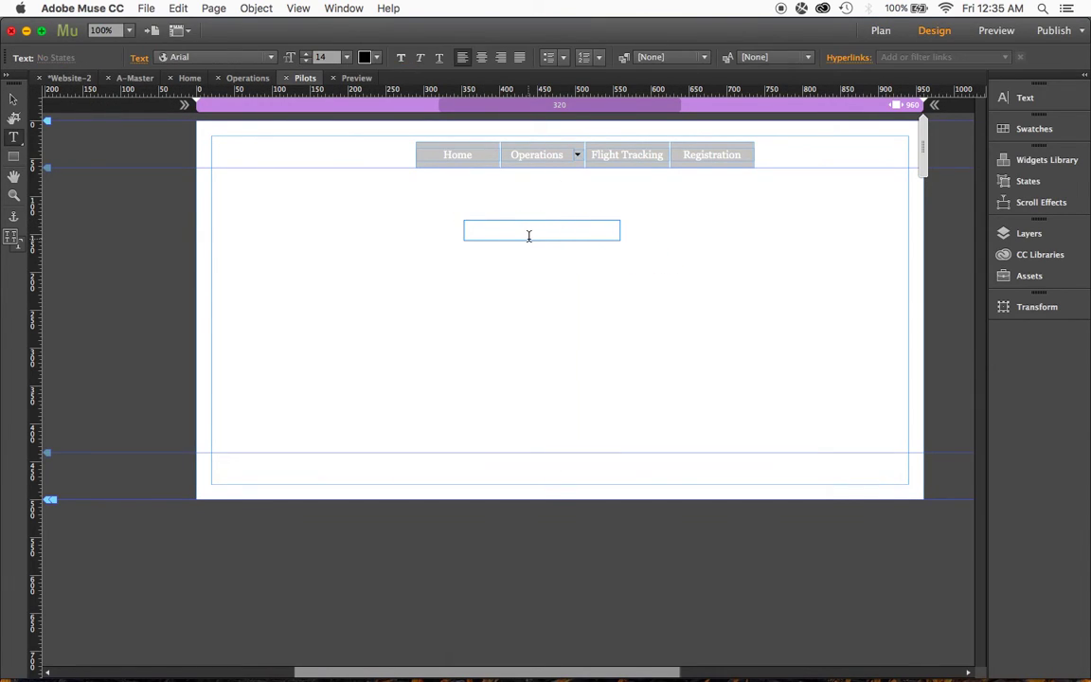
text(Pilots)
click(881, 30)
double_click(422, 312)
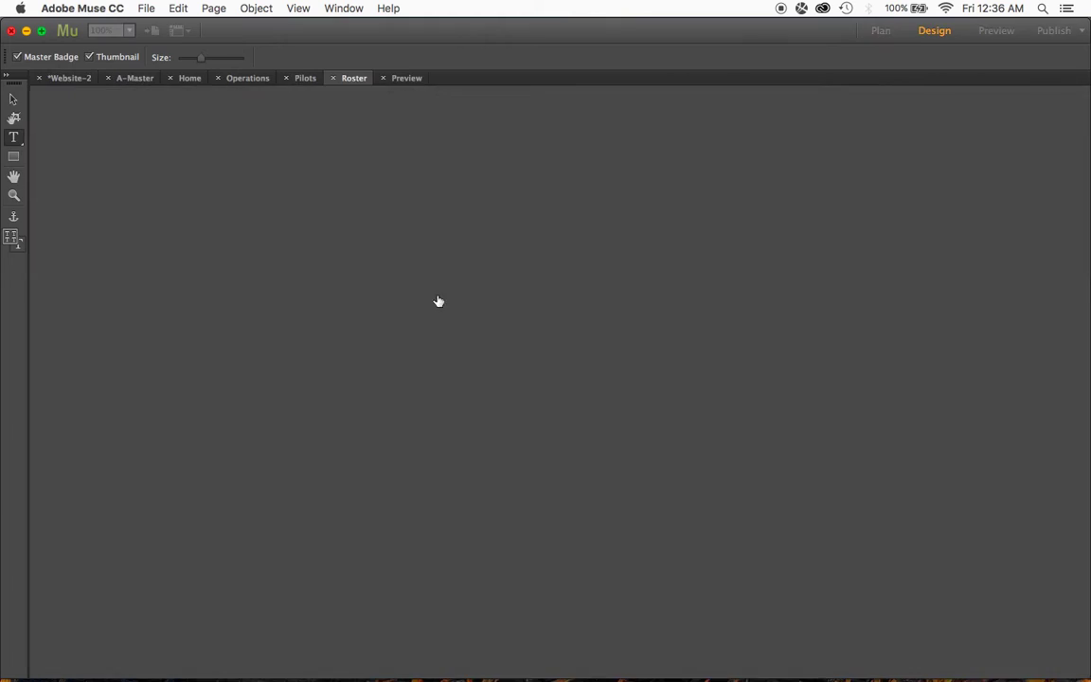
drag(529, 203, 654, 233)
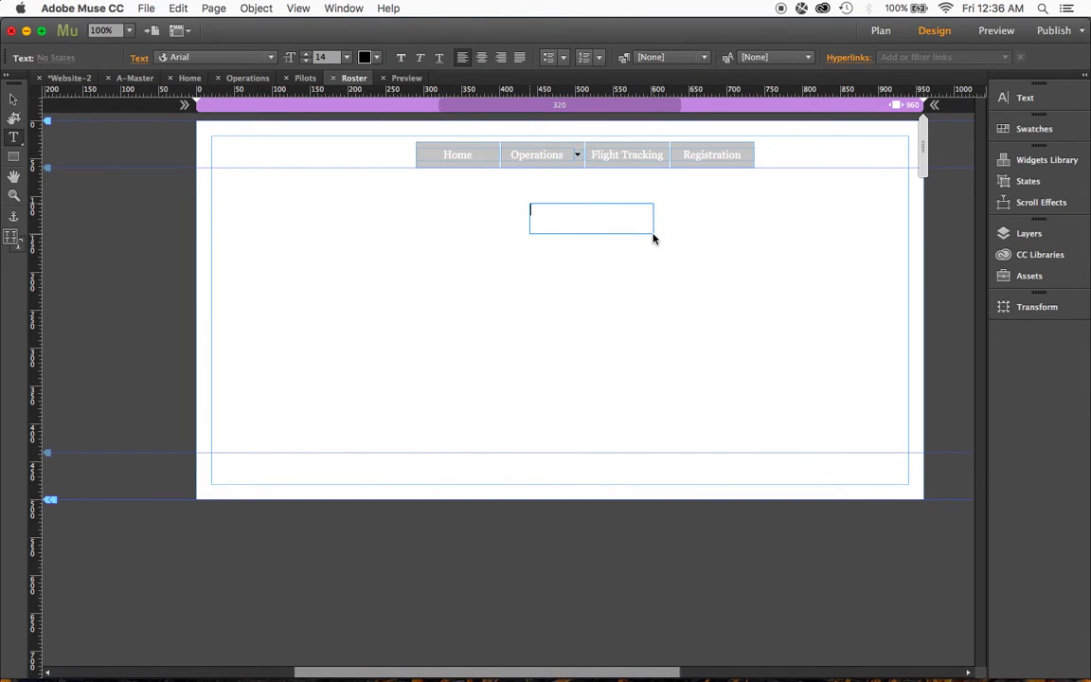
text(Roster)
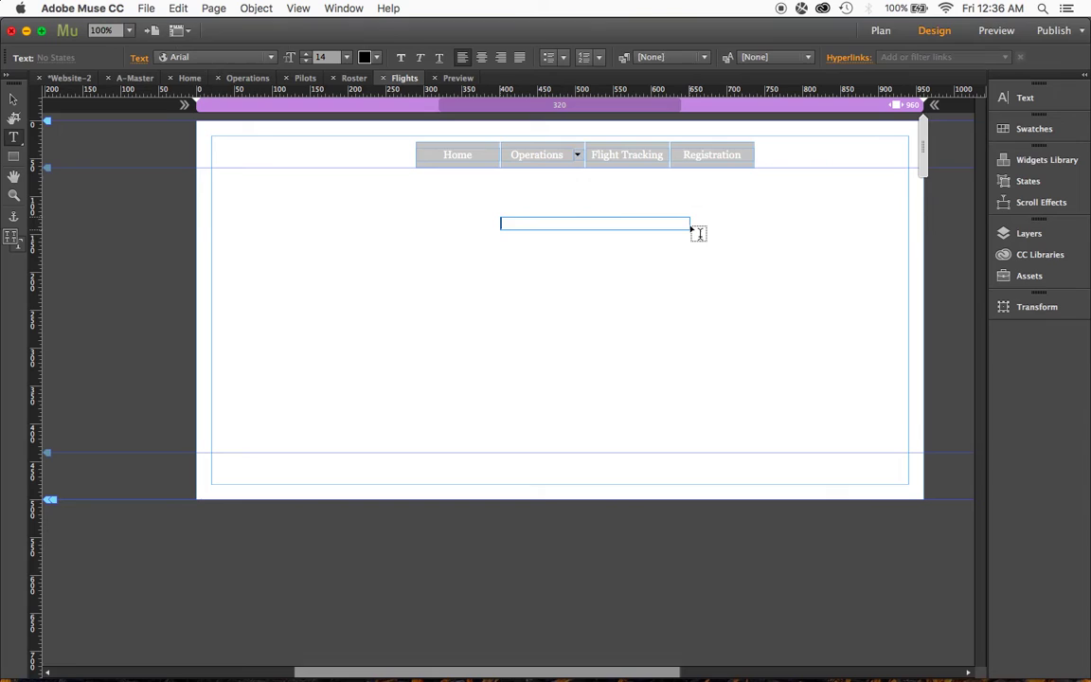
text(Flights)
click(882, 34)
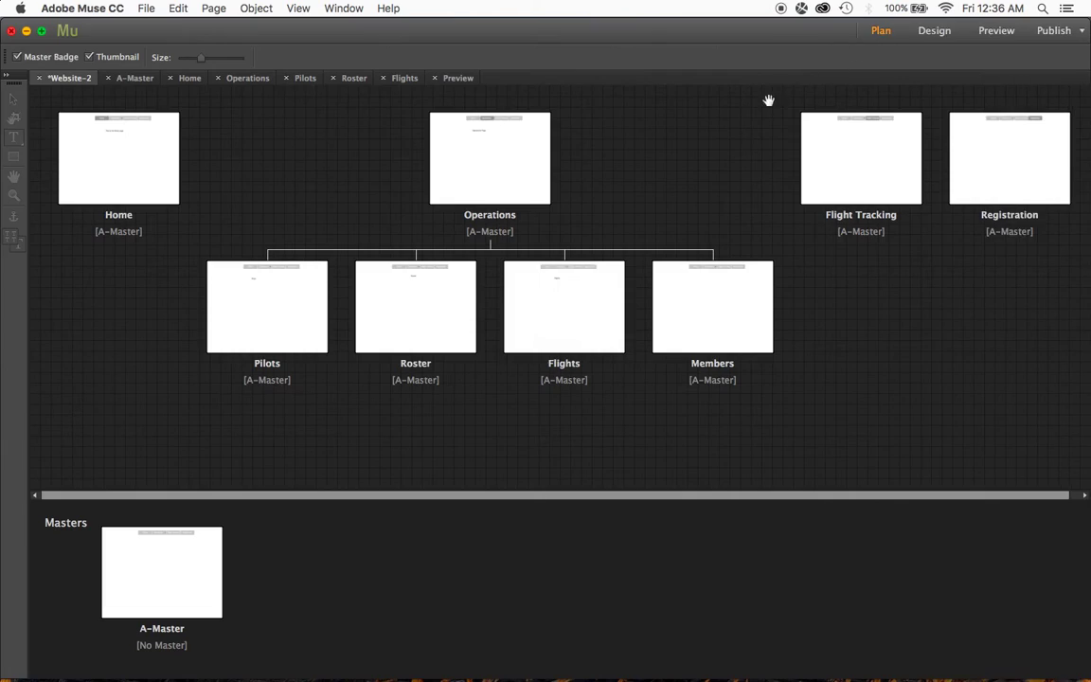
Add a 'Members' text label below the menu on the Members page
double_click(686, 310)
drag(378, 218, 624, 244)
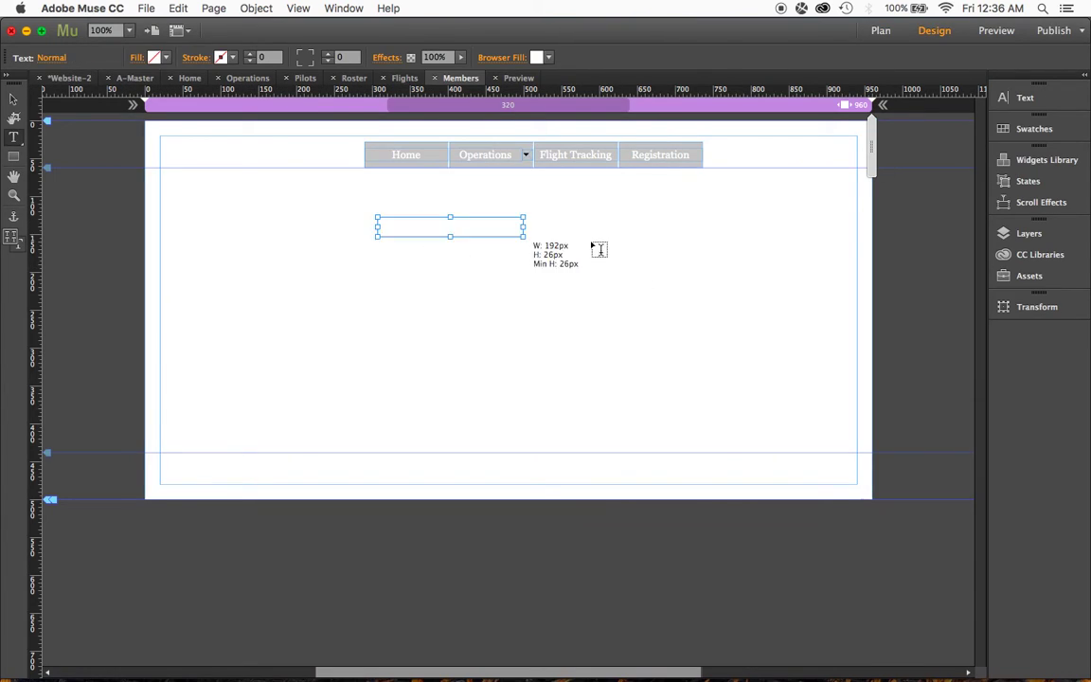
text(Mem)
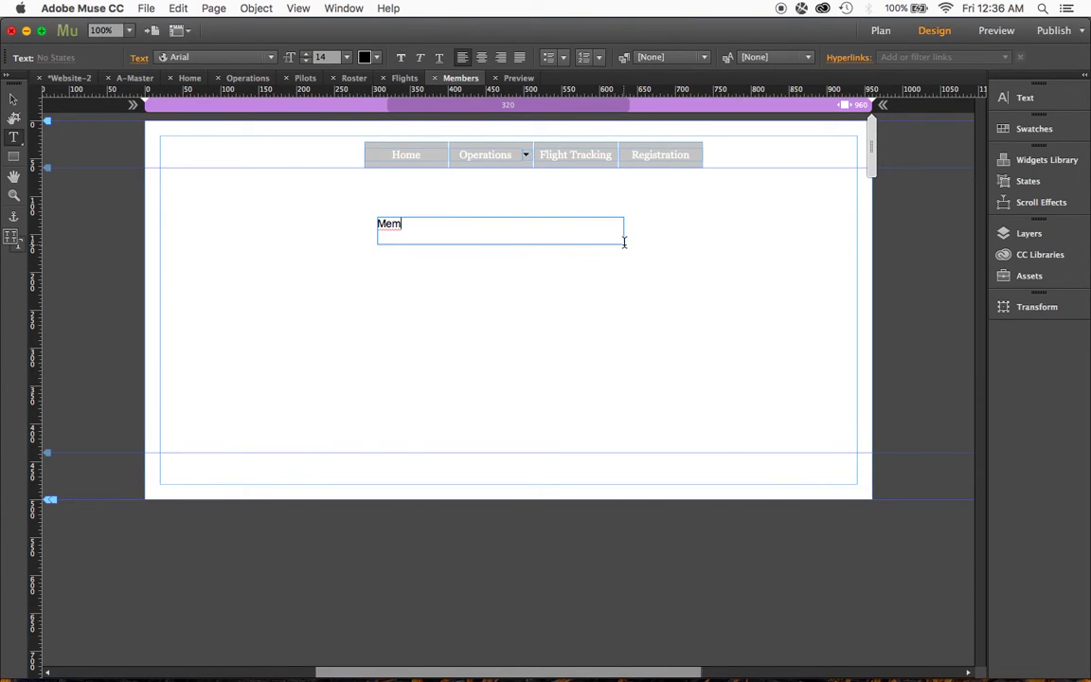
text(bers)
Add a 'Flight Tracking' text label below the menu on the Flight Tracking page
click(881, 31)
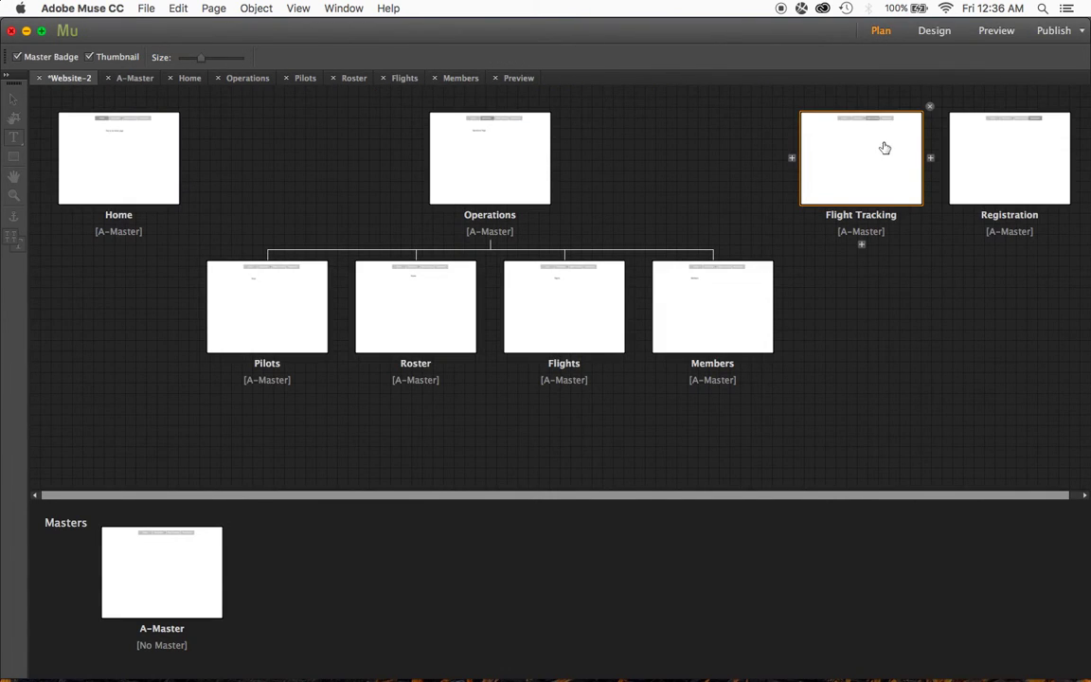
double_click(885, 148)
drag(436, 209, 677, 223)
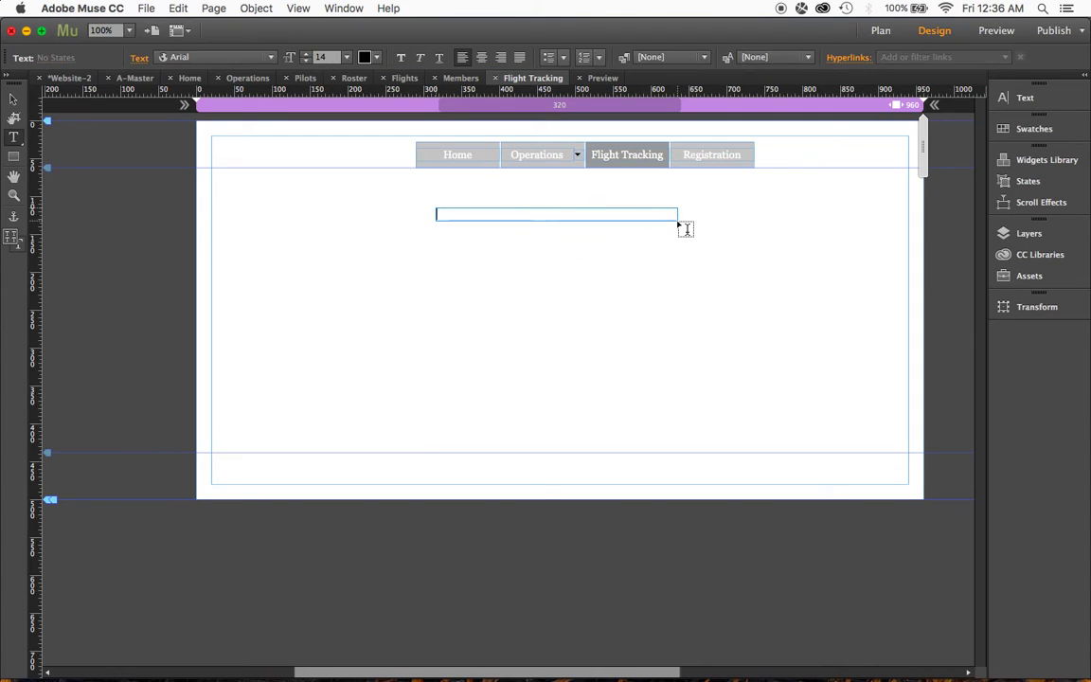
text(Flight Tracking)
Add a 'Registration' text label below the menu on the Registration page
click(881, 30)
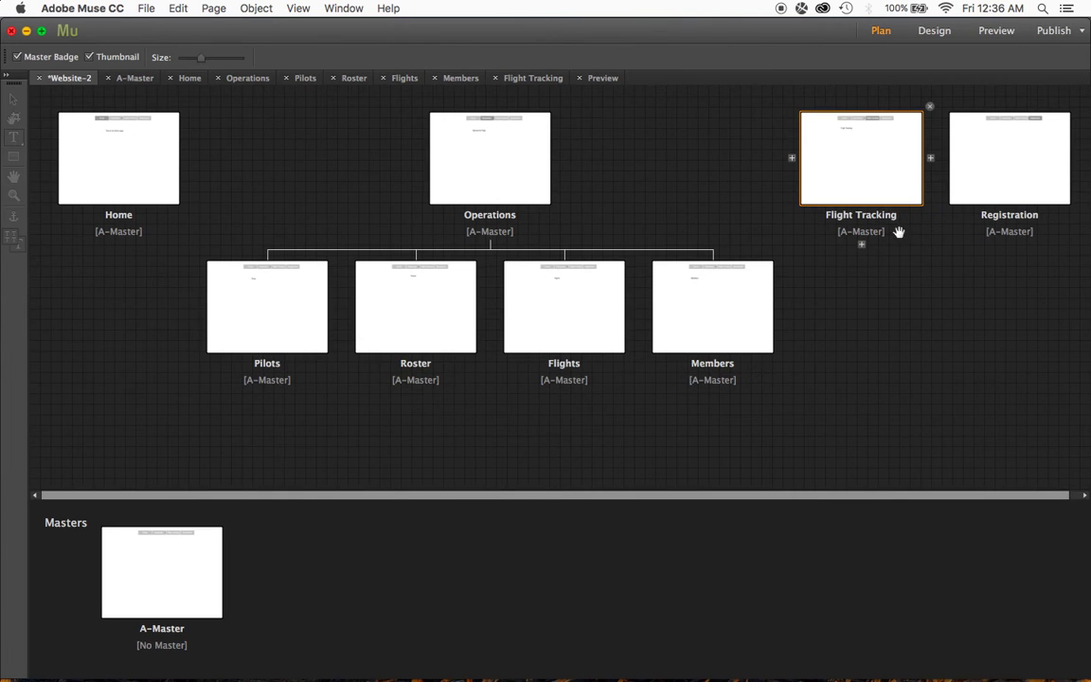
double_click(1002, 184)
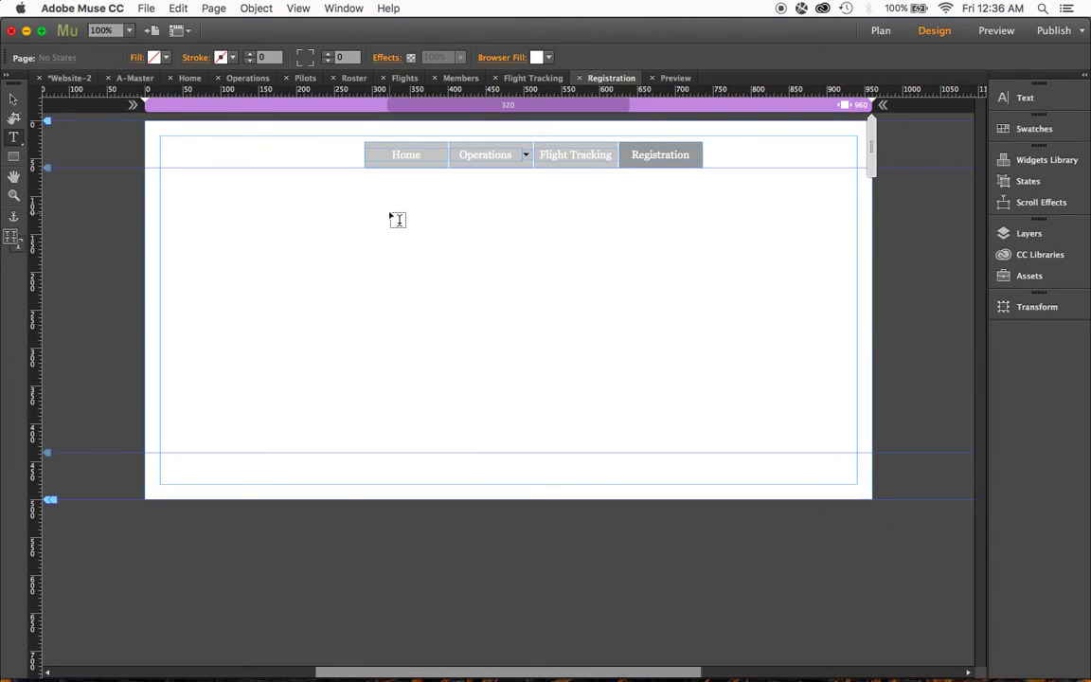
drag(390, 214, 658, 233)
text(Registrati)
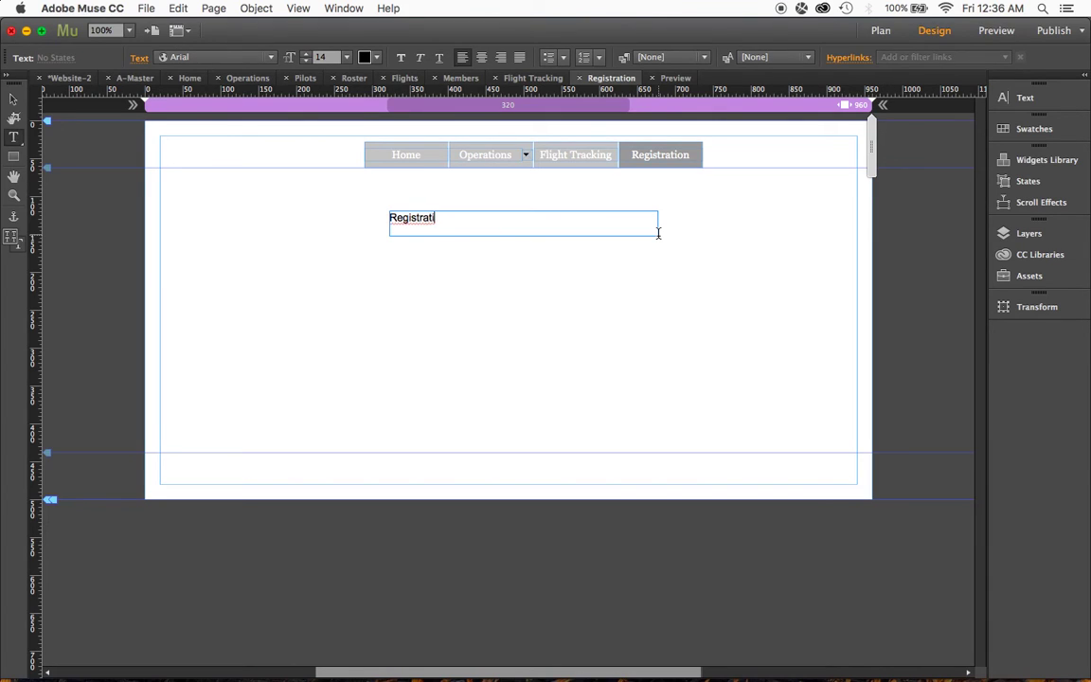
text(on)
In Muse preview, visit Home, Operations, then the Pilots, Roster and Flights submenu pages
click(996, 32)
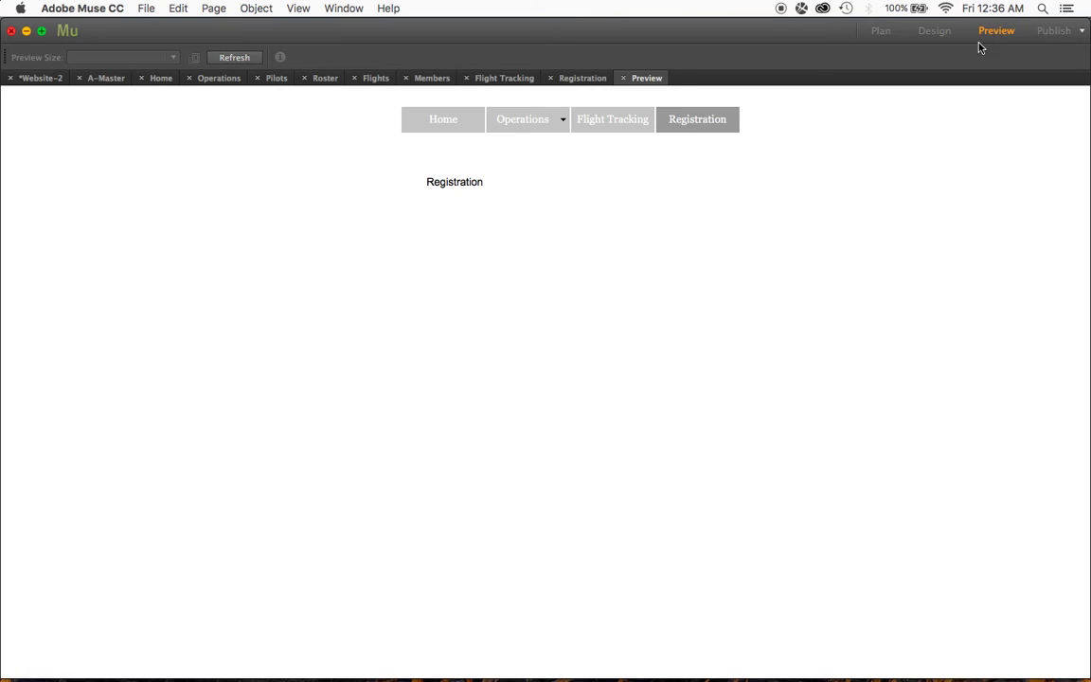
click(439, 130)
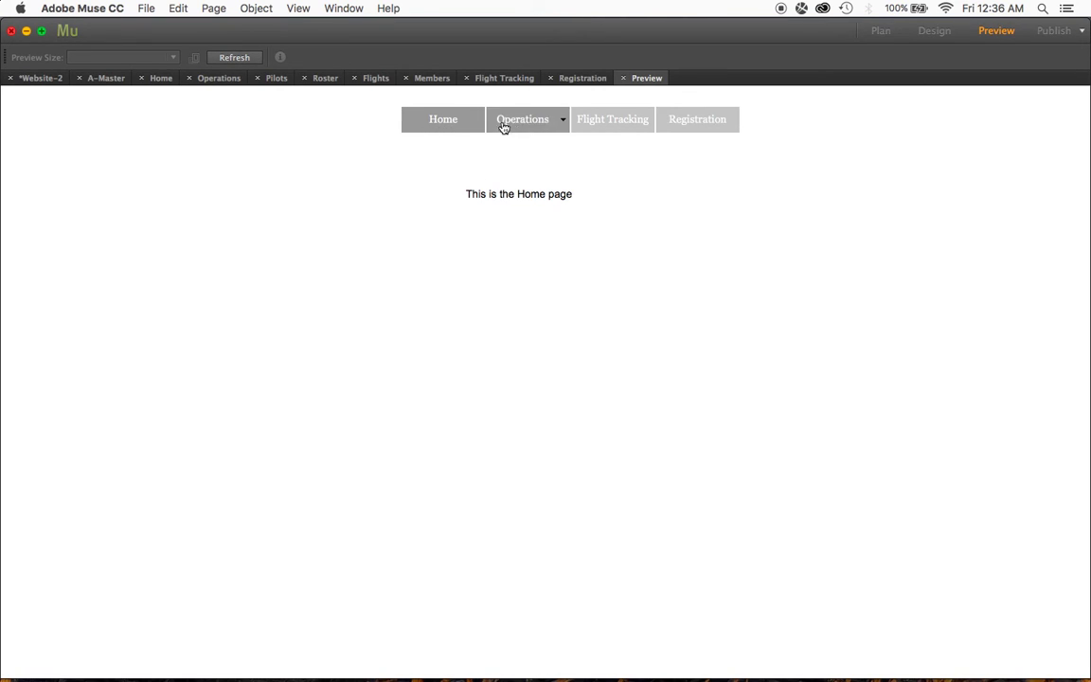
click(533, 121)
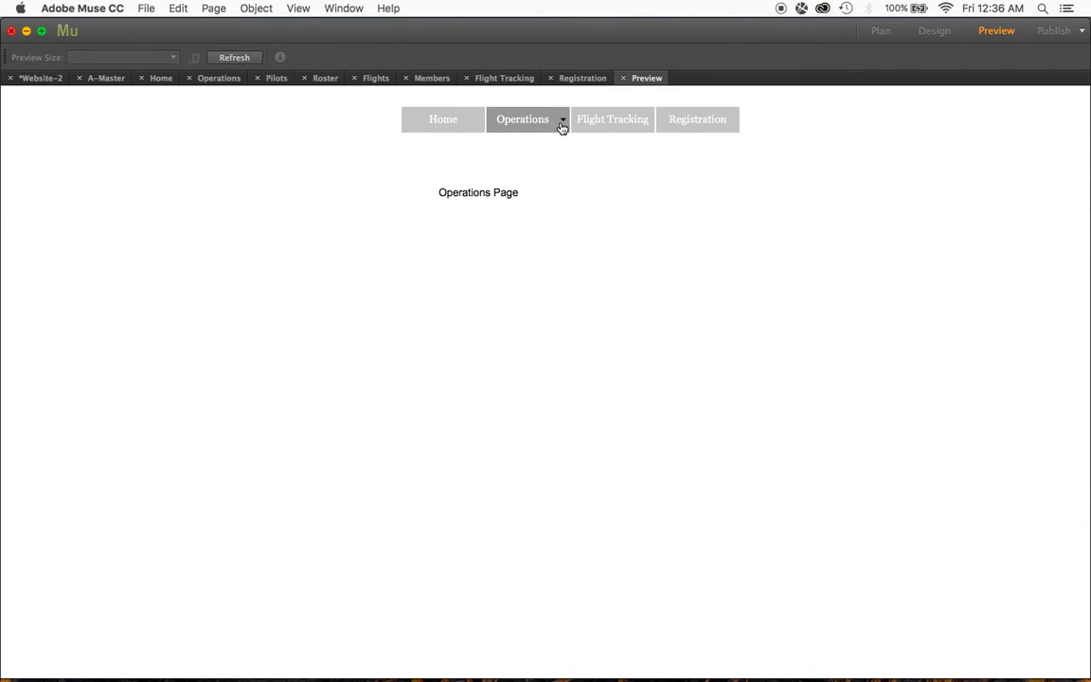
click(551, 151)
mouse_move(526, 119)
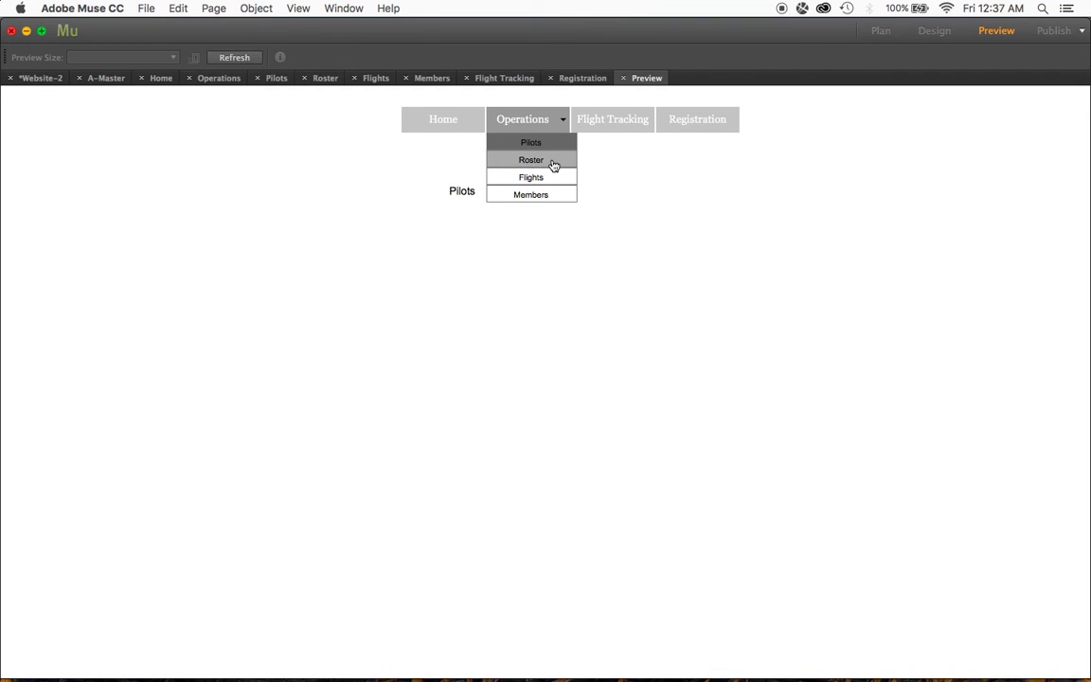
click(554, 162)
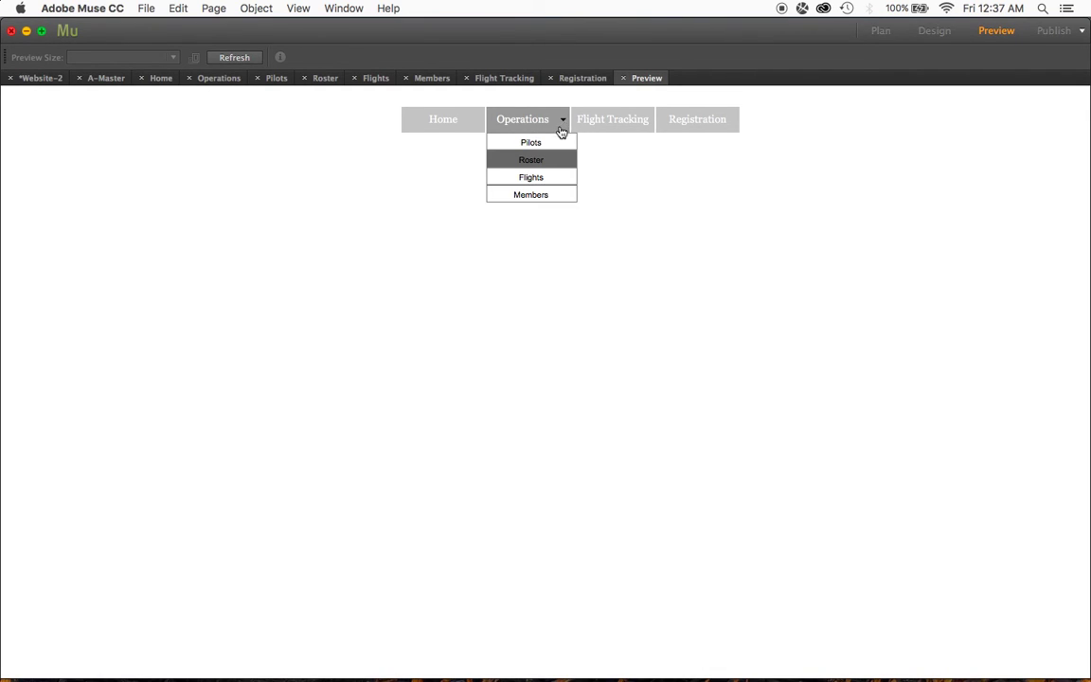
click(544, 180)
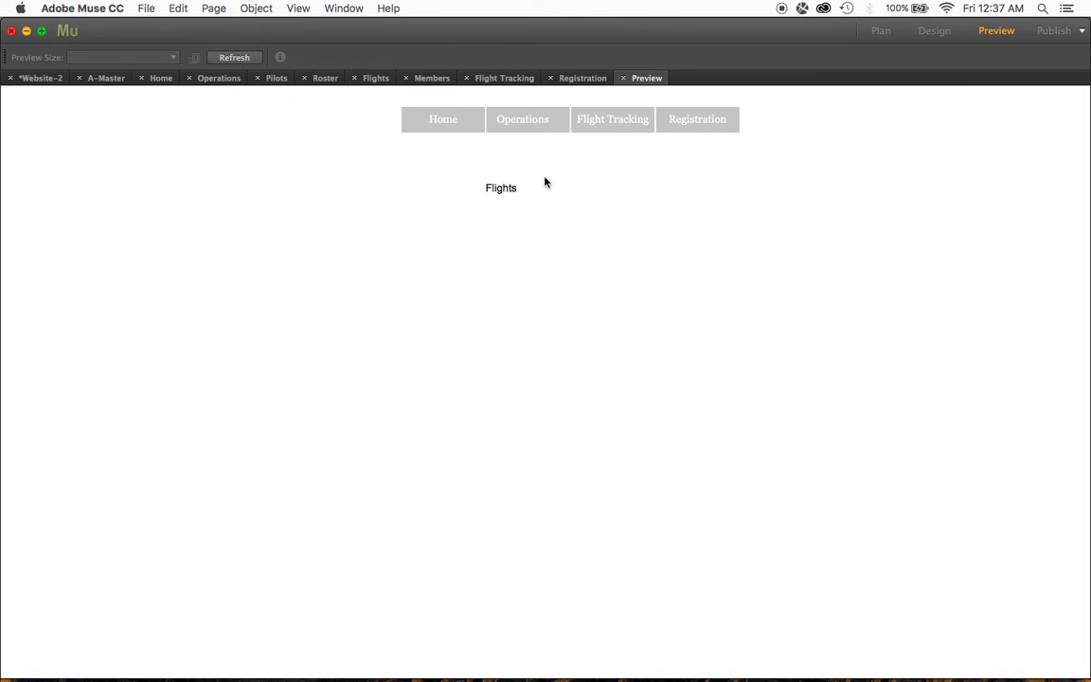
click(561, 123)
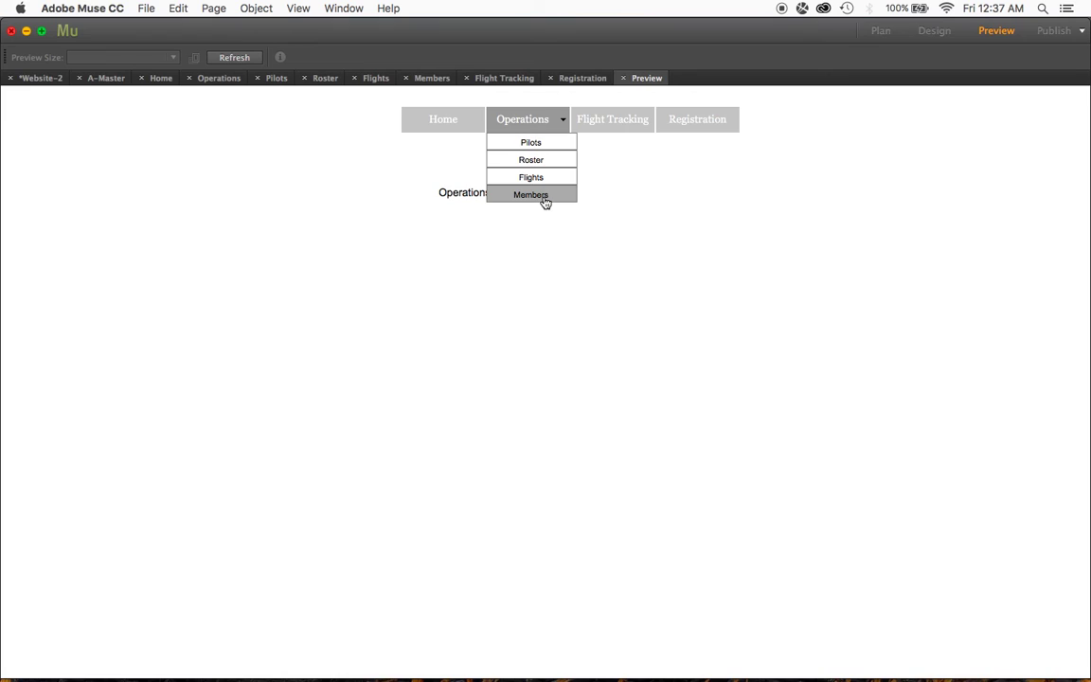
Preview the Members, Flight Tracking and Registration pages, then bring up the File menu
click(545, 198)
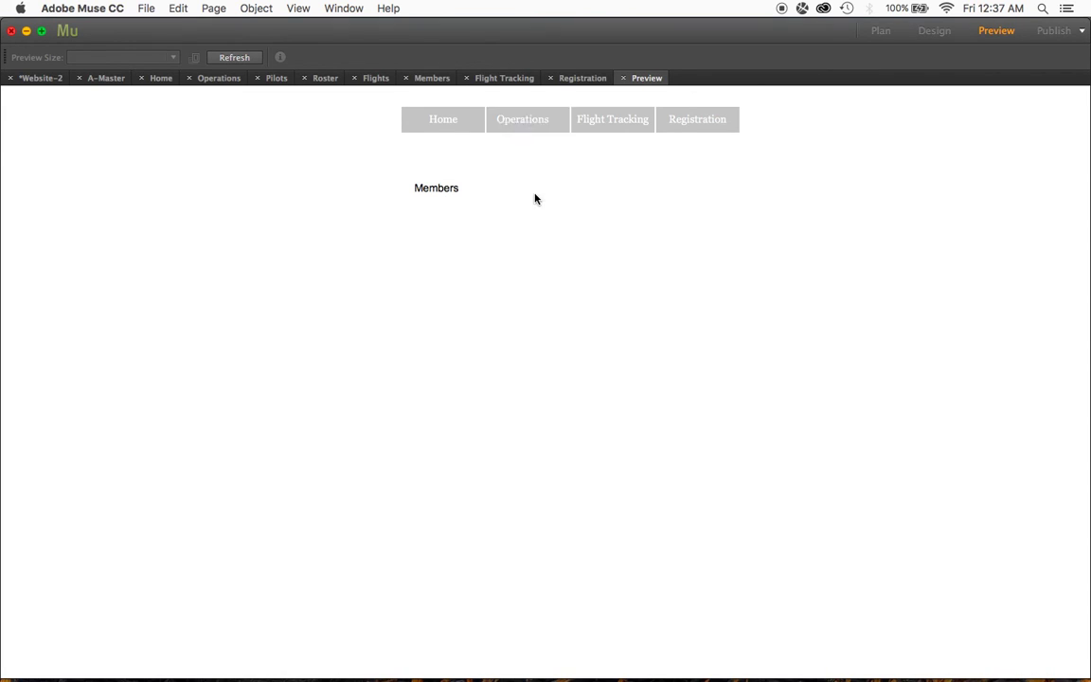
click(626, 126)
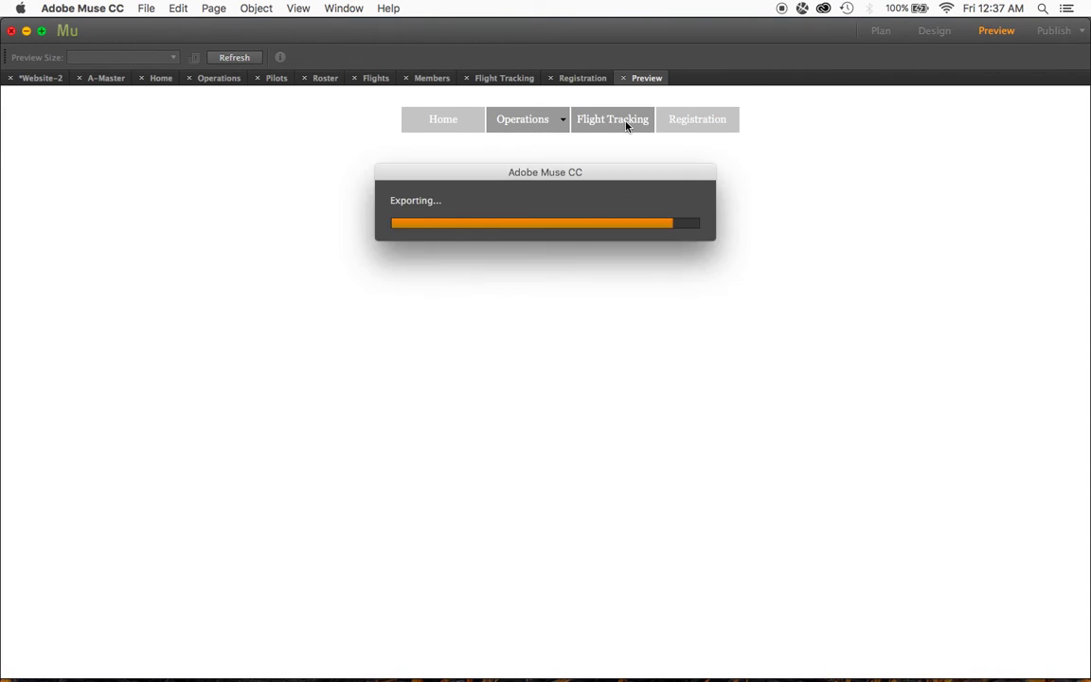
click(704, 123)
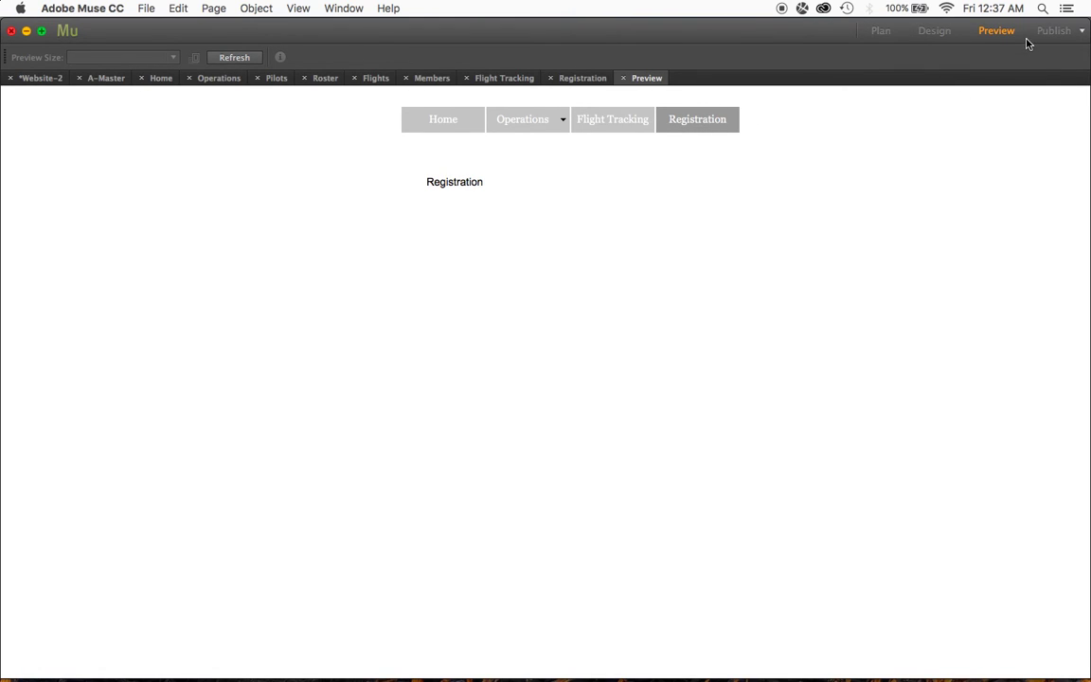
click(180, 8)
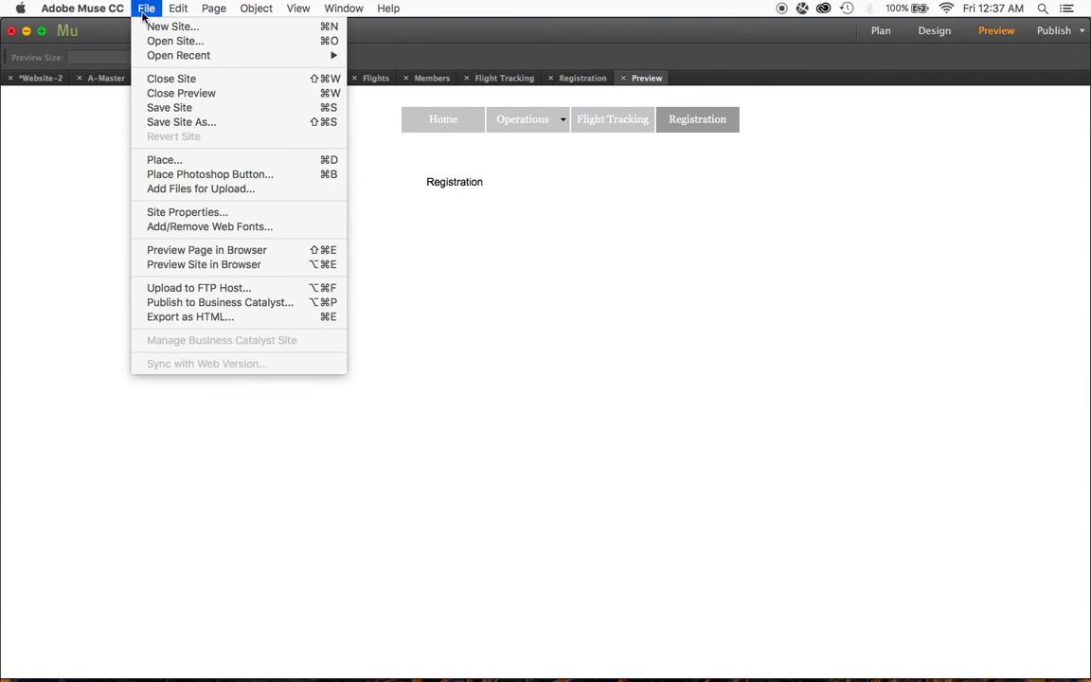
Preview the page in Safari and visit Home, Operations, Pilots, Roster and Flights
click(223, 251)
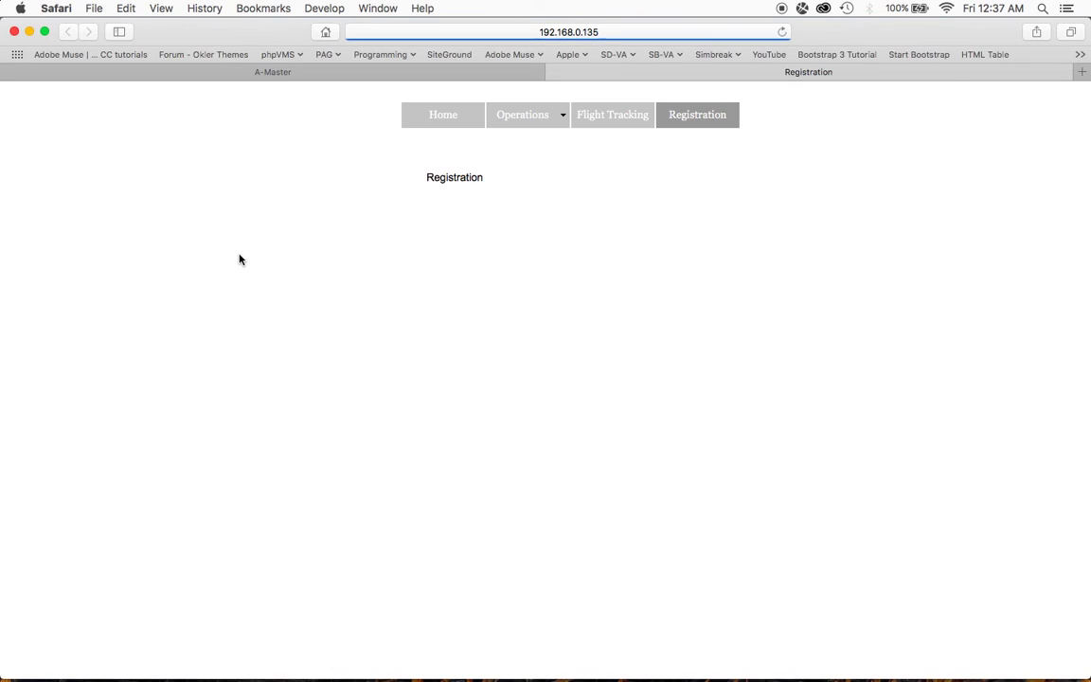
click(439, 121)
mouse_move(524, 115)
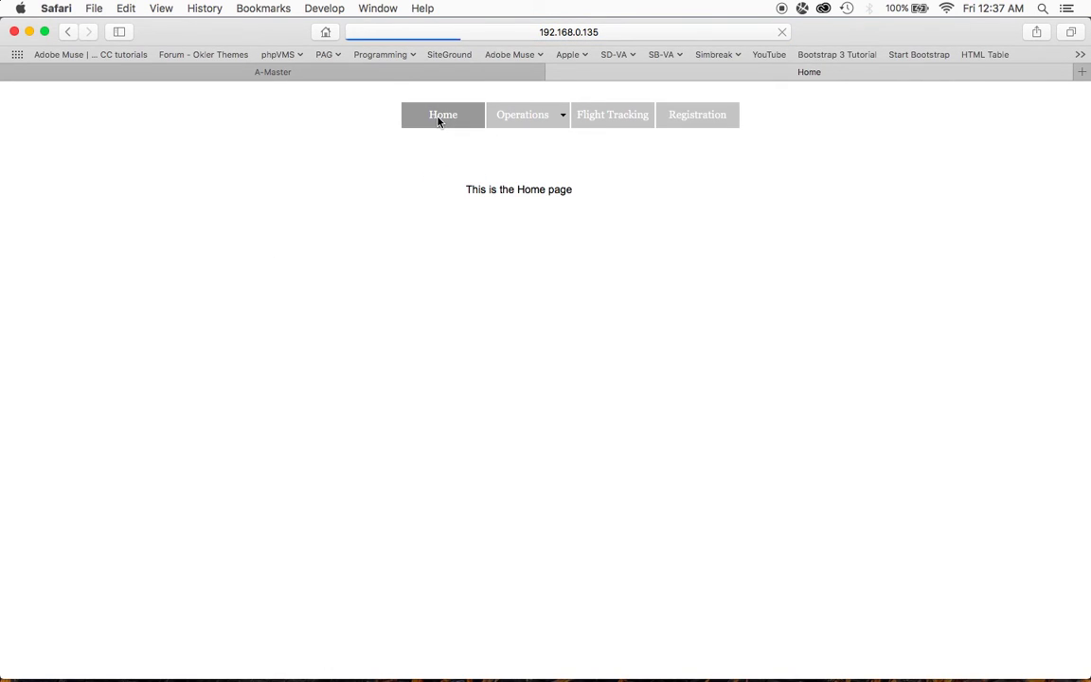
click(536, 117)
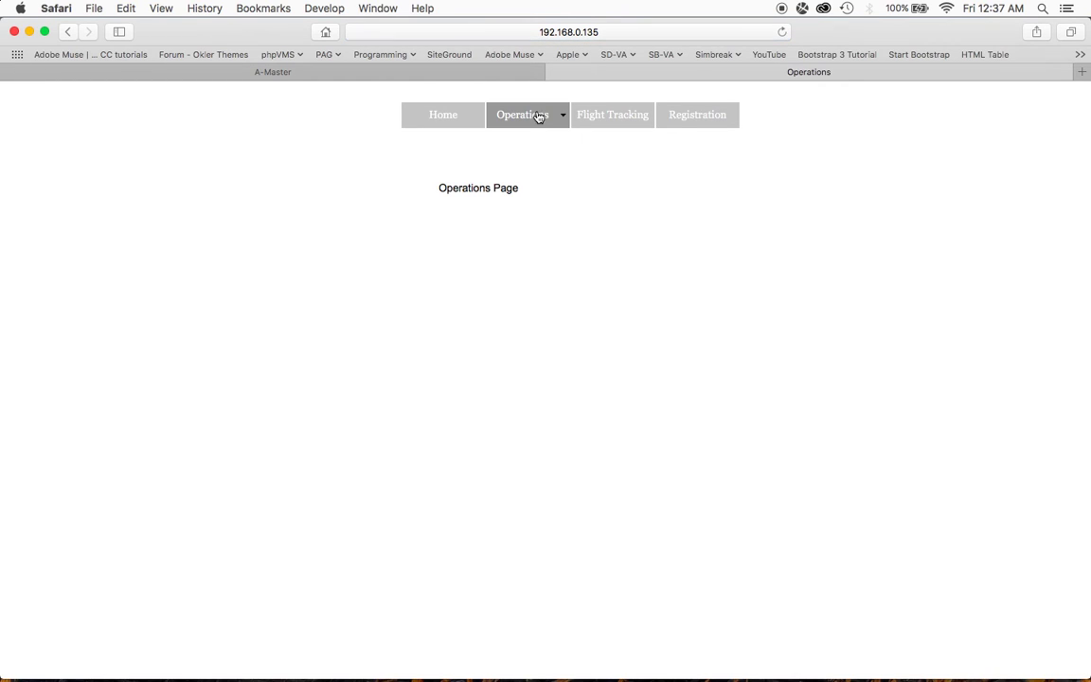
click(558, 141)
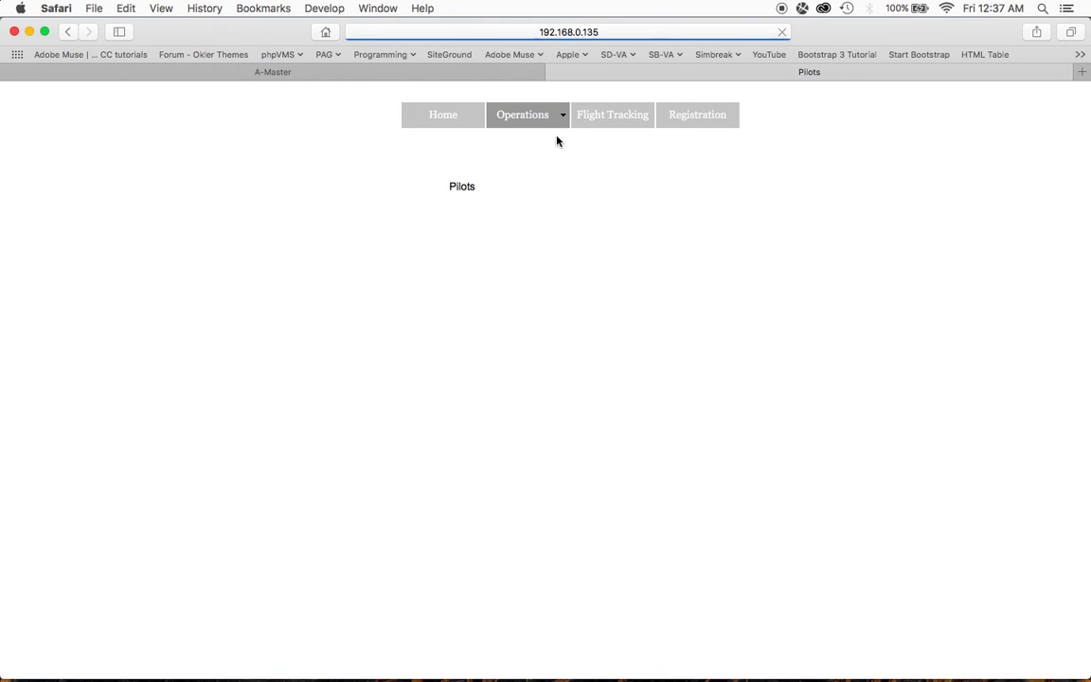
click(560, 160)
mouse_move(526, 115)
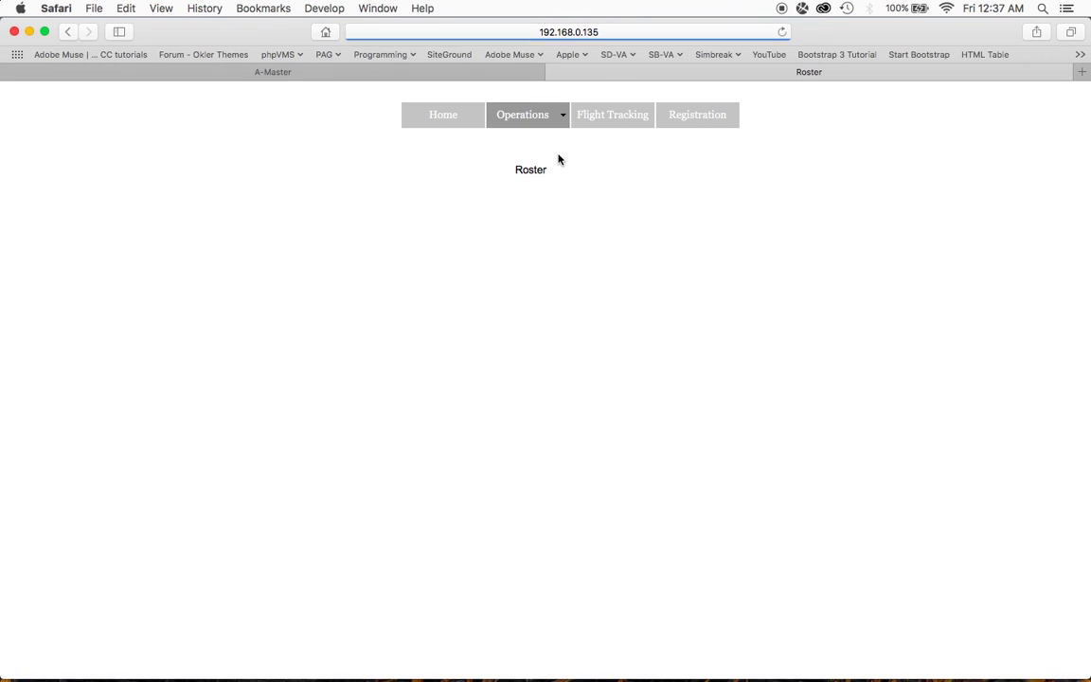
click(557, 176)
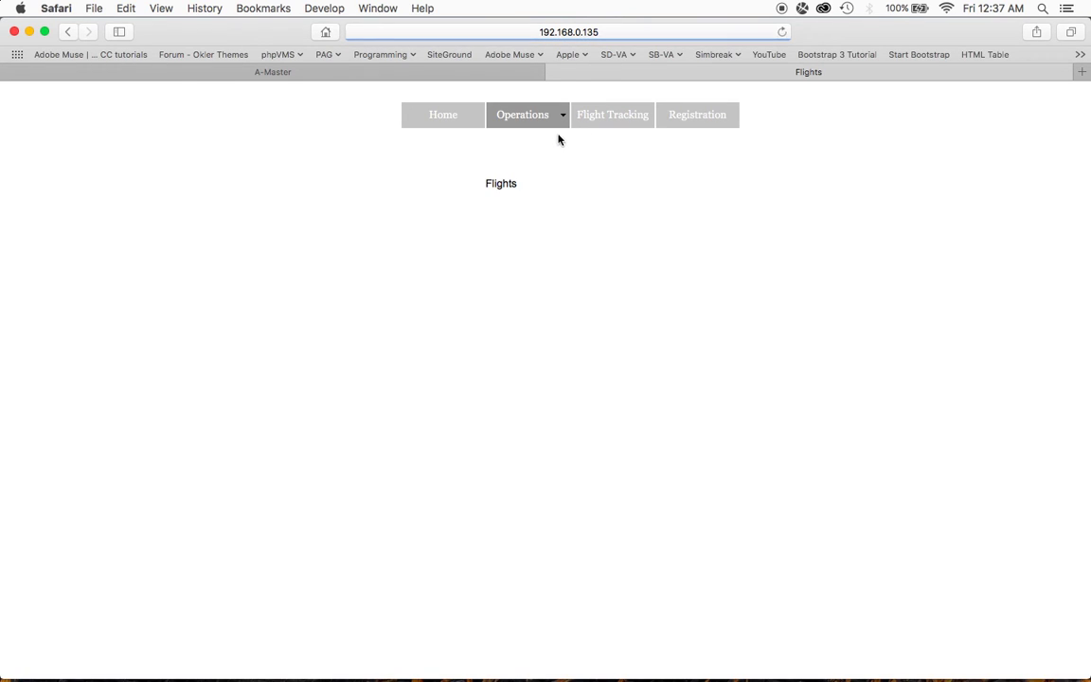
In Safari, visit Members, Flight Tracking and Registration, ending back on Home
click(555, 189)
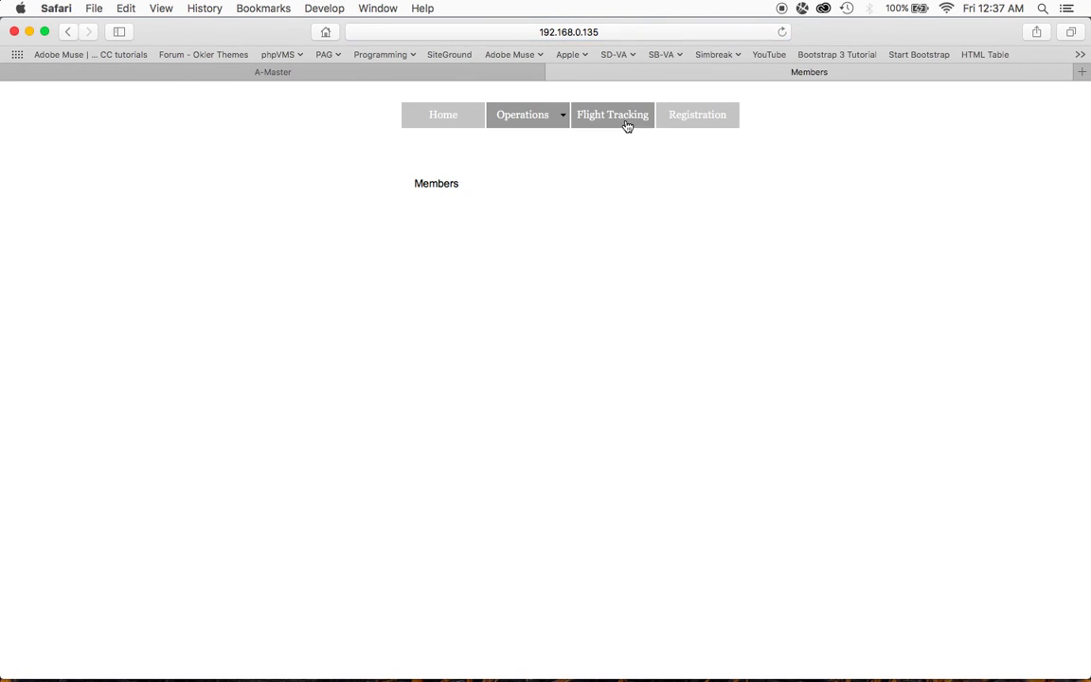
click(625, 121)
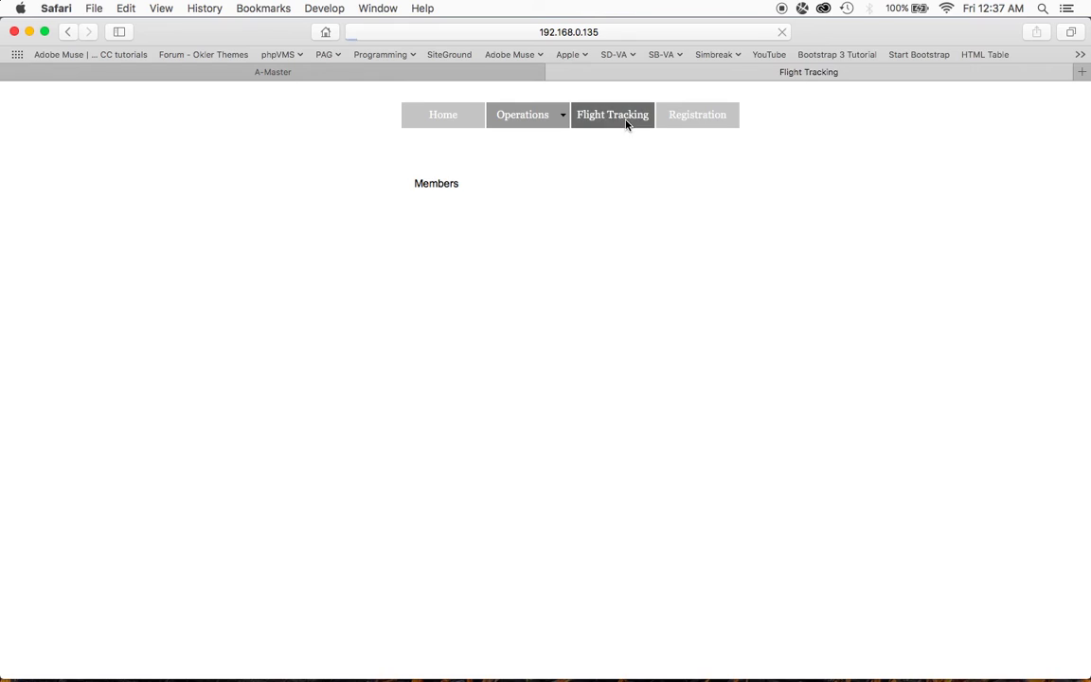
click(703, 121)
click(456, 125)
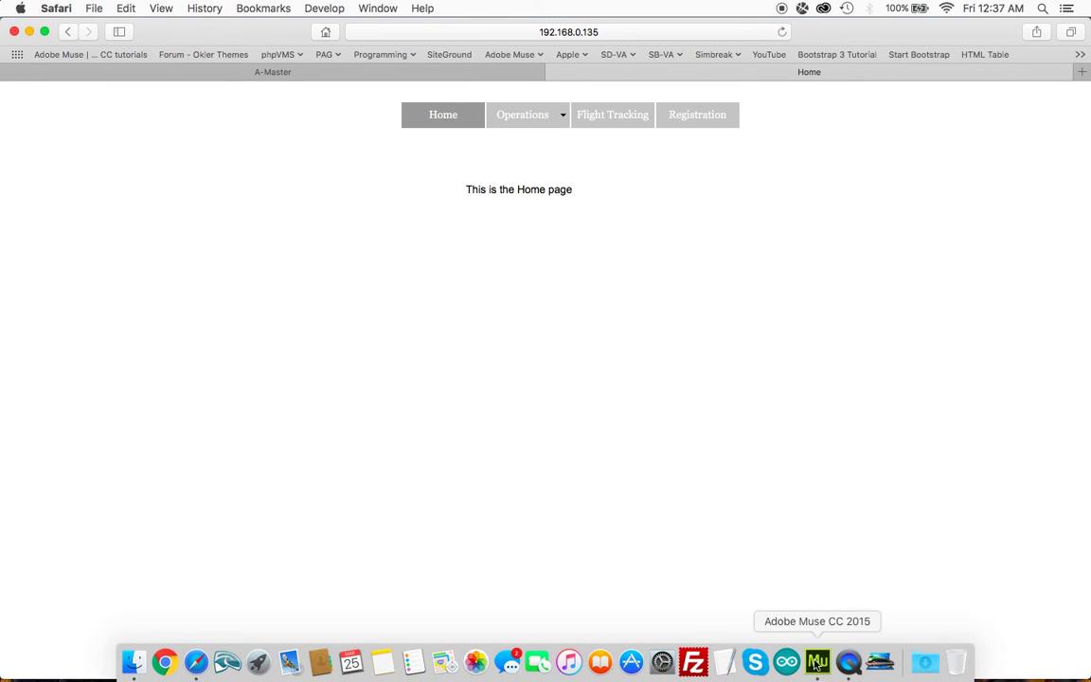
Switch back to Muse and show the Website-2 Plan view with all pages
click(817, 663)
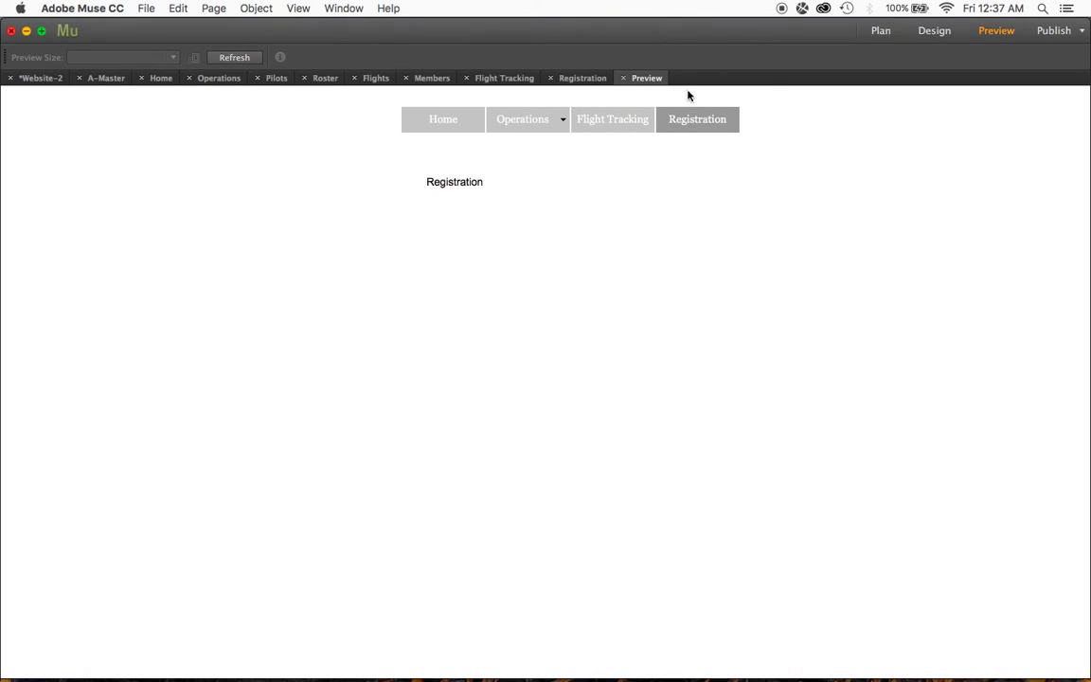
click(38, 81)
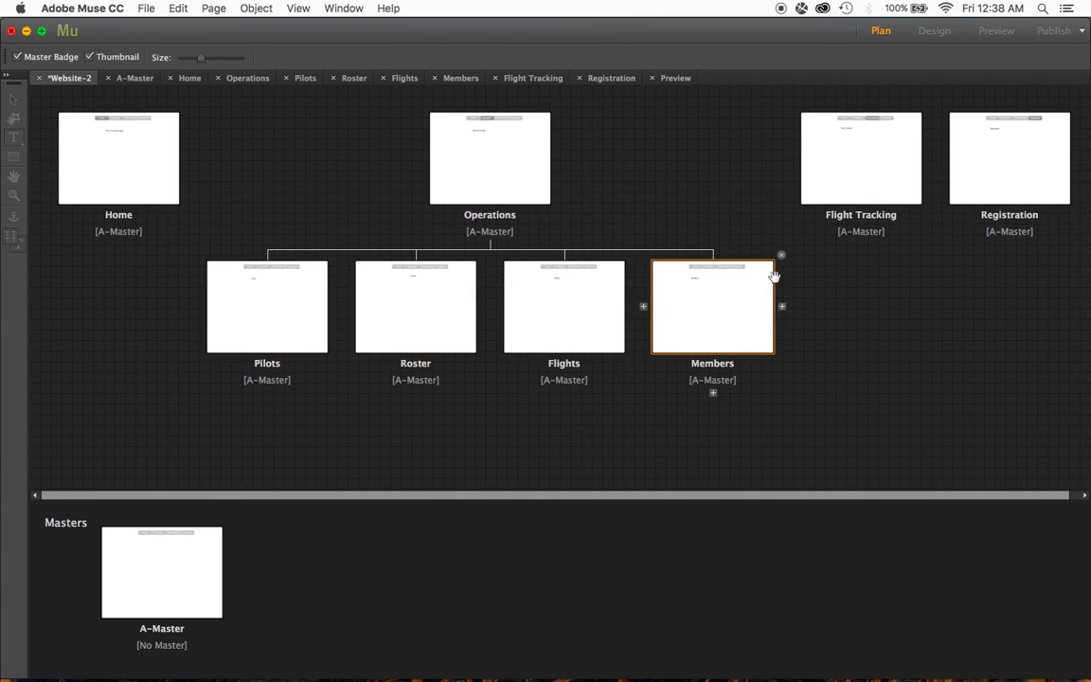
Drag the Roster thumbnail around without changing page order, then open A-Master in Design view
drag(427, 312, 282, 419)
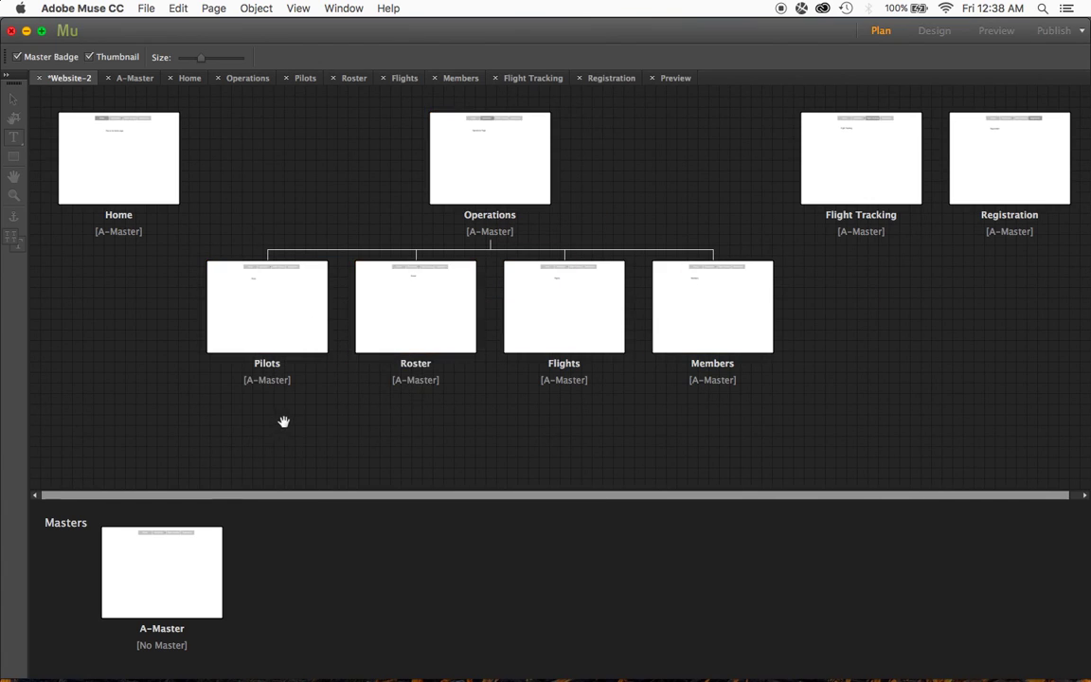
mouse_move(437, 317)
mouse_down()
mouse_move(294, 407)
mouse_move(288, 396)
mouse_up()
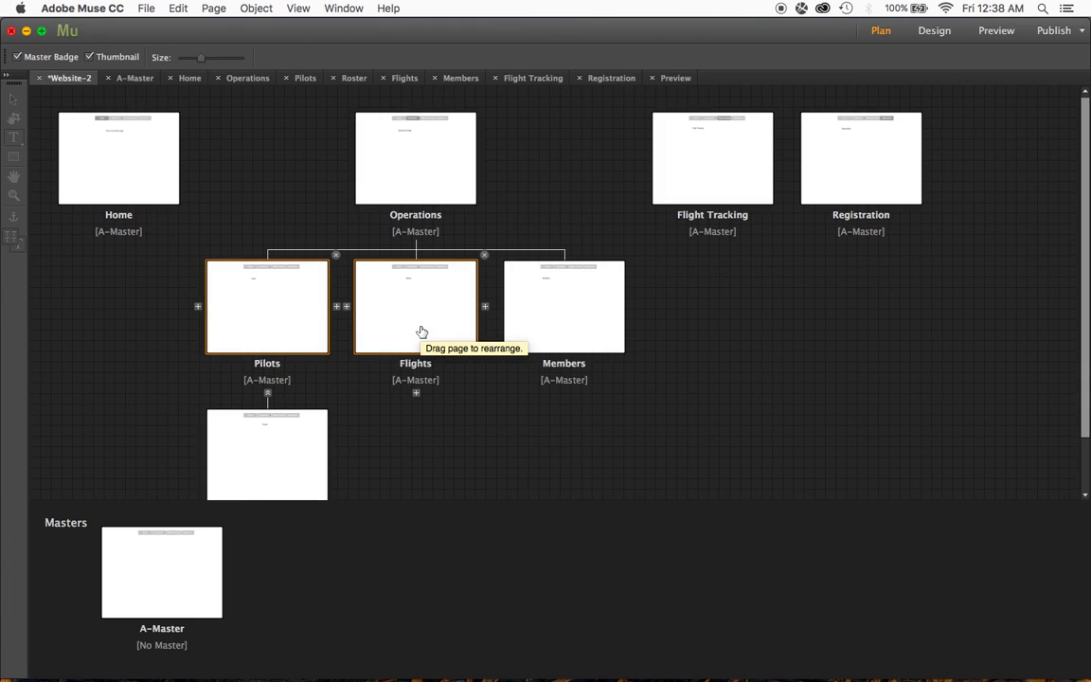
mouse_move(295, 453)
mouse_down()
mouse_move(366, 301)
mouse_move(341, 301)
mouse_up()
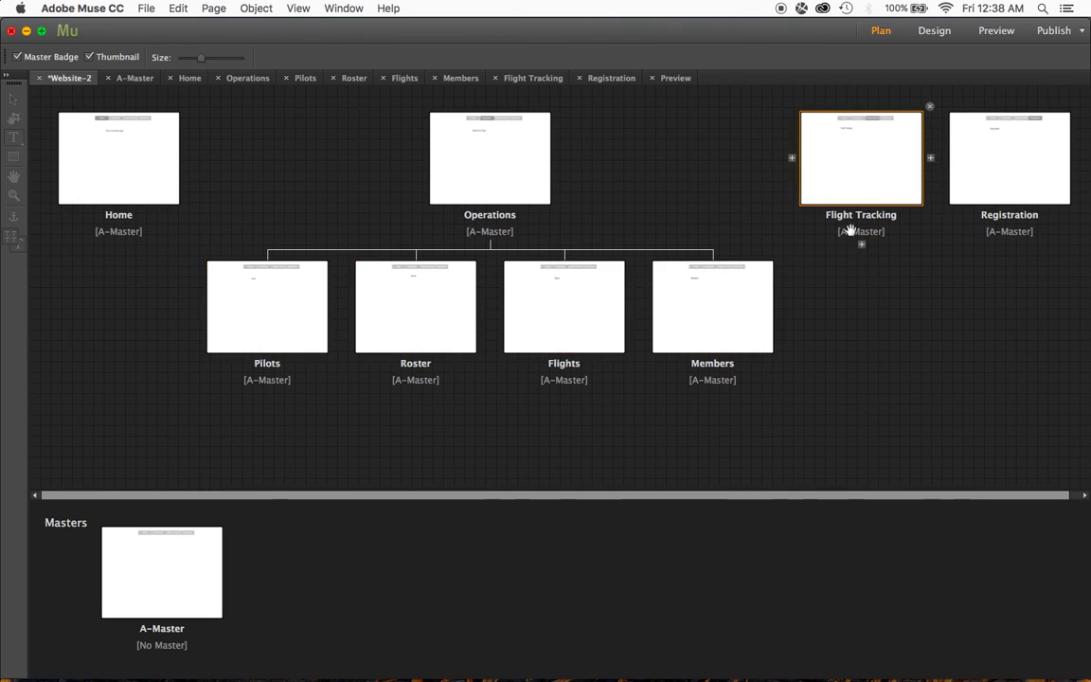
click(135, 80)
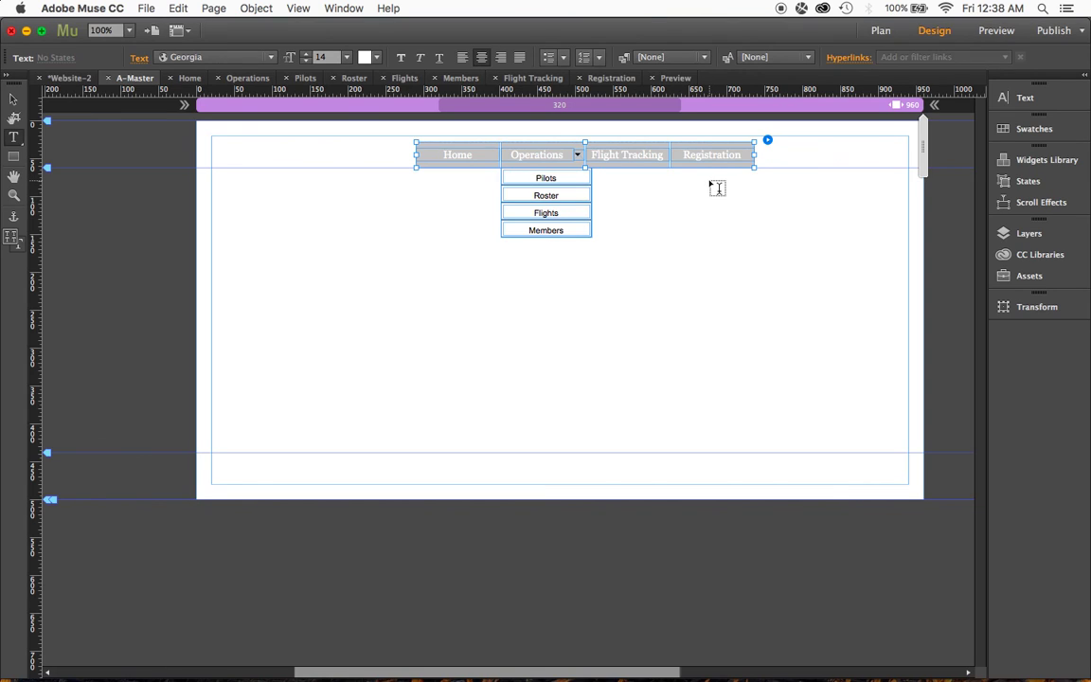
Step through Home, Operations, Pilots, Roster, Flights, Members, Flight Tracking and Registration, then preview Registration
click(190, 78)
click(247, 78)
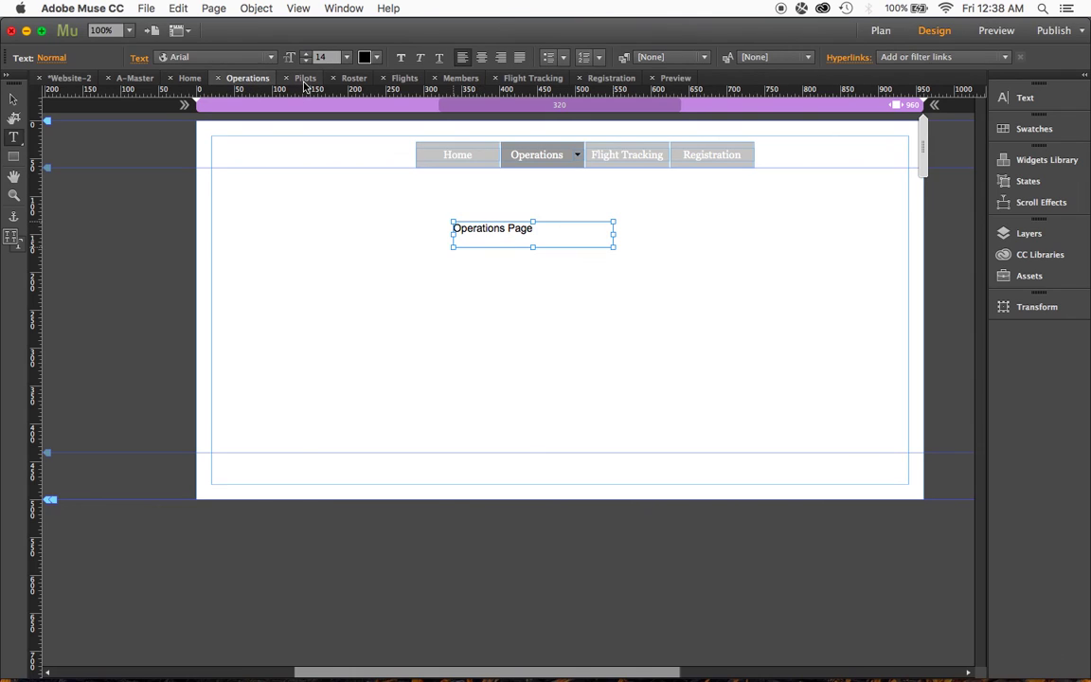
click(305, 77)
click(353, 78)
click(404, 77)
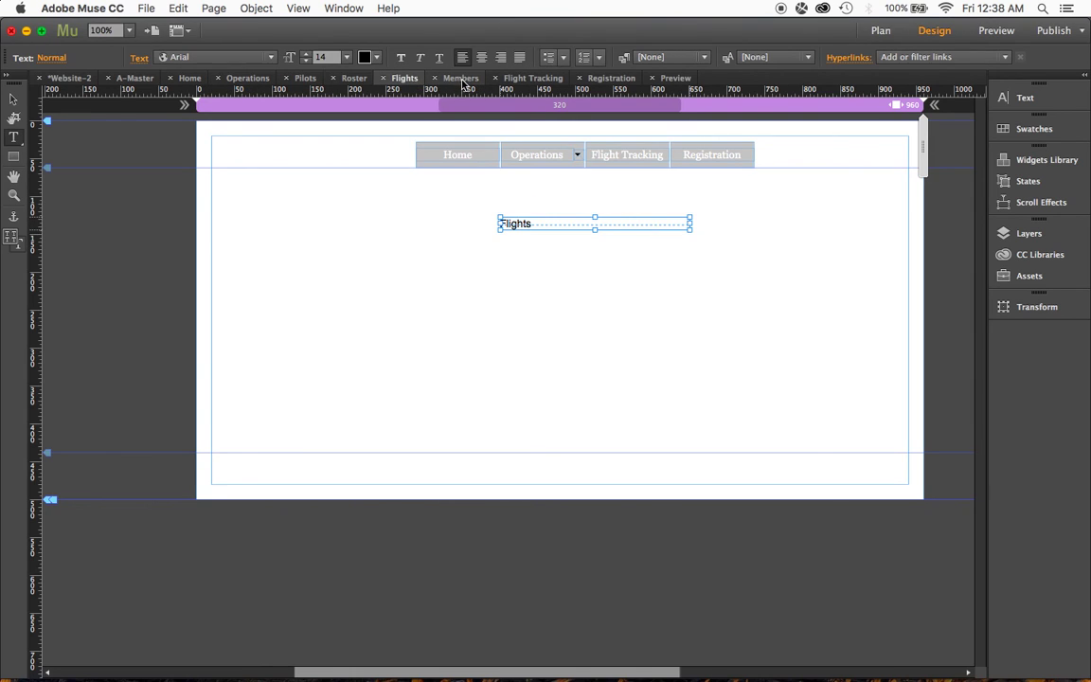
click(460, 78)
click(532, 78)
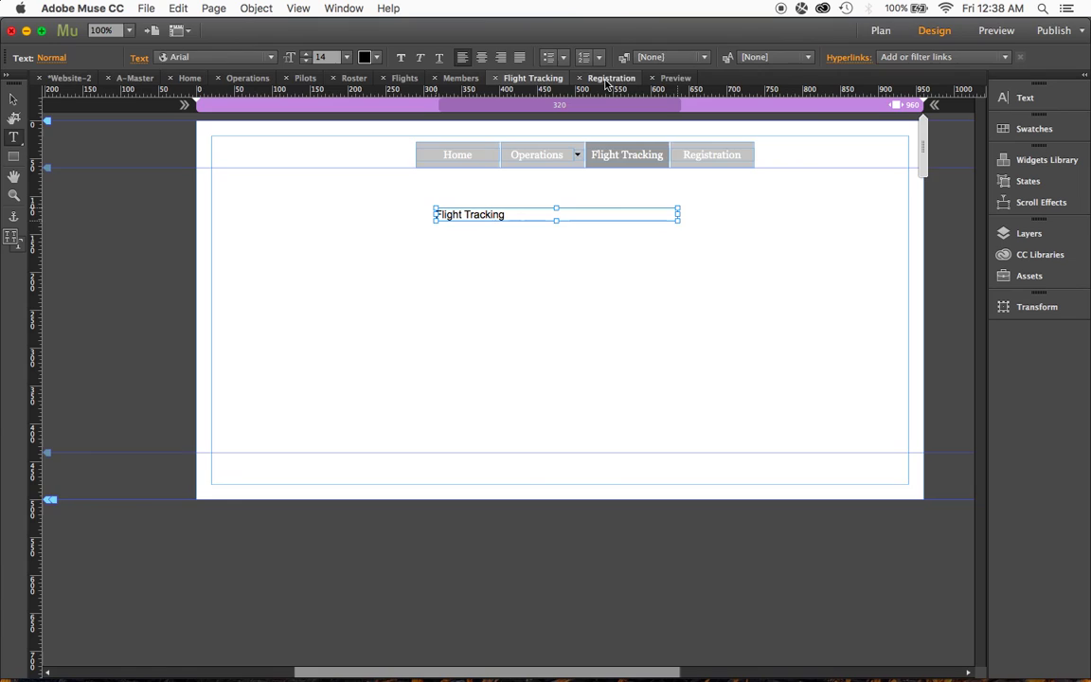
click(611, 77)
click(674, 82)
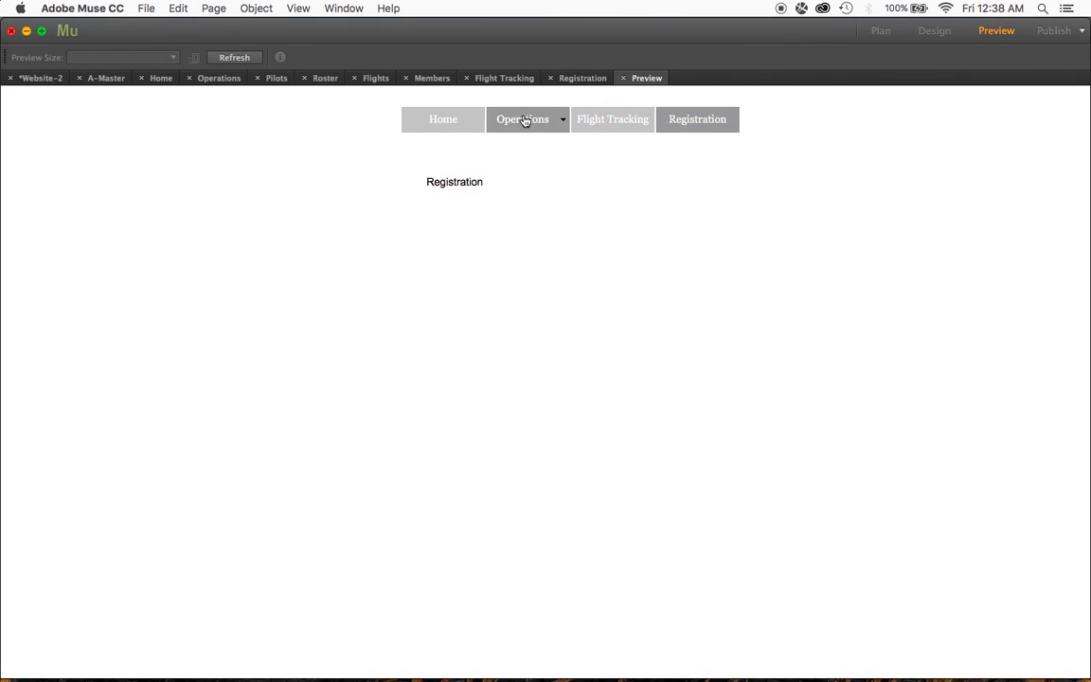